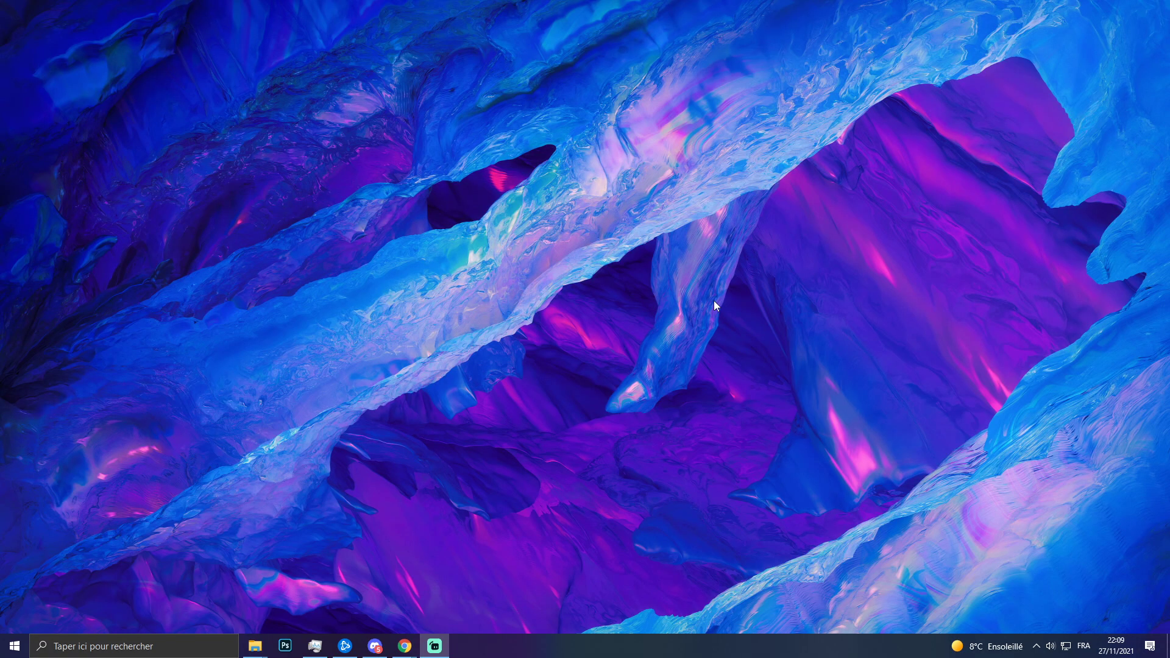
Run the command appdata to open the user's AppData folder
key(super)
key(super)
key(super+r)
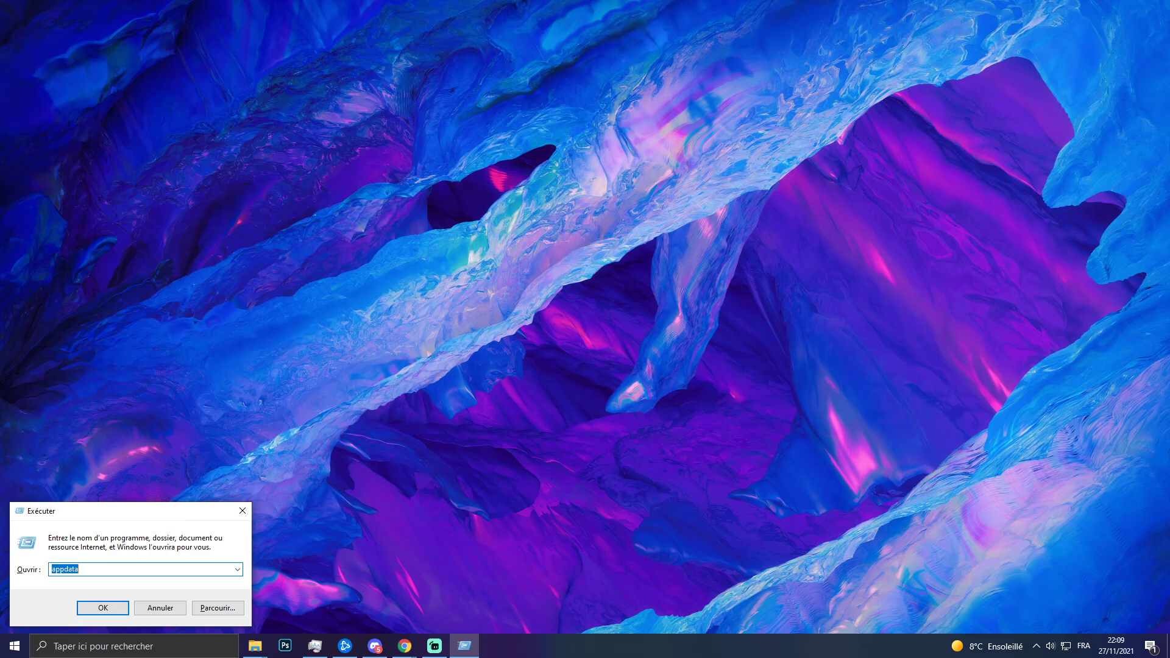
text(appd)
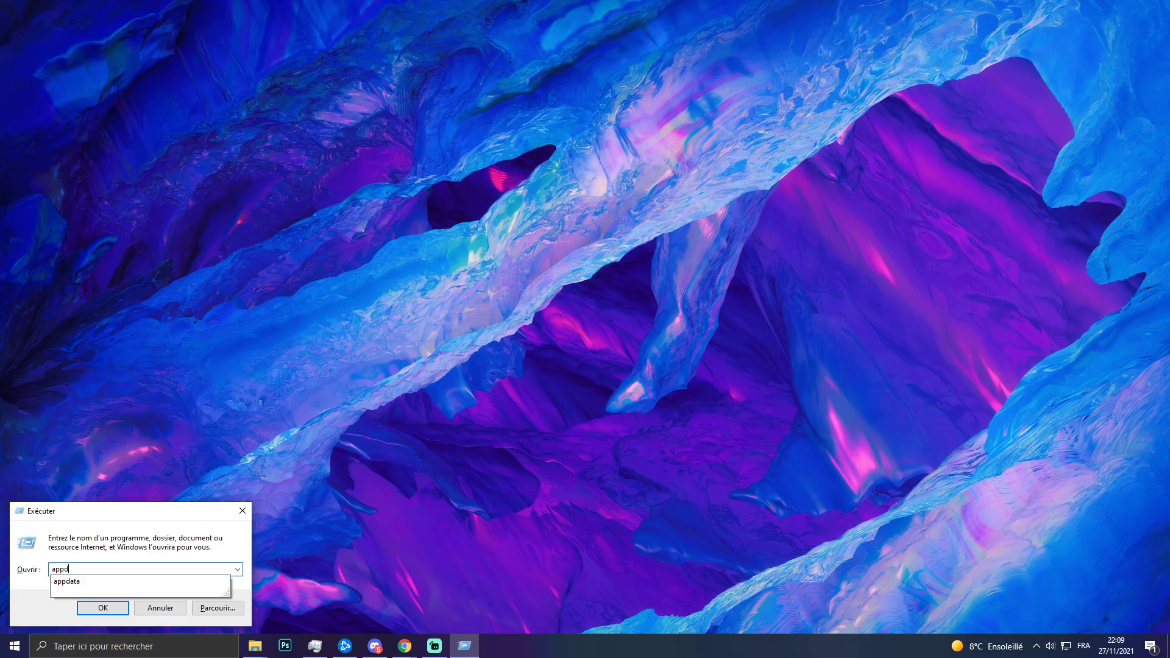
text(ata)
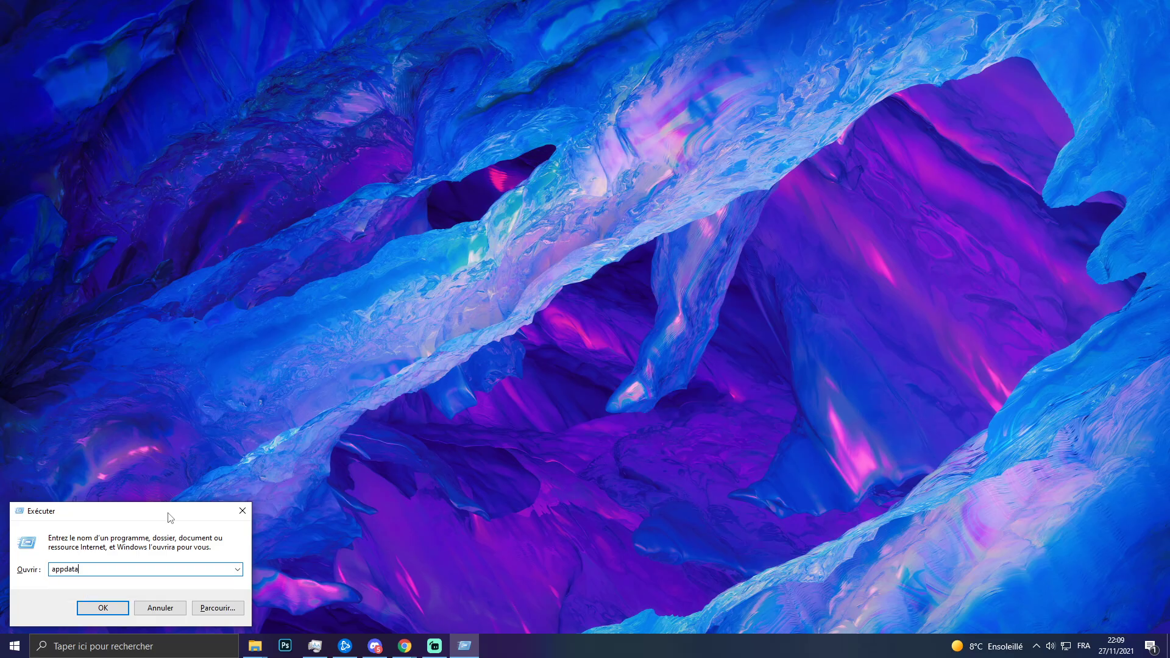
key(Return)
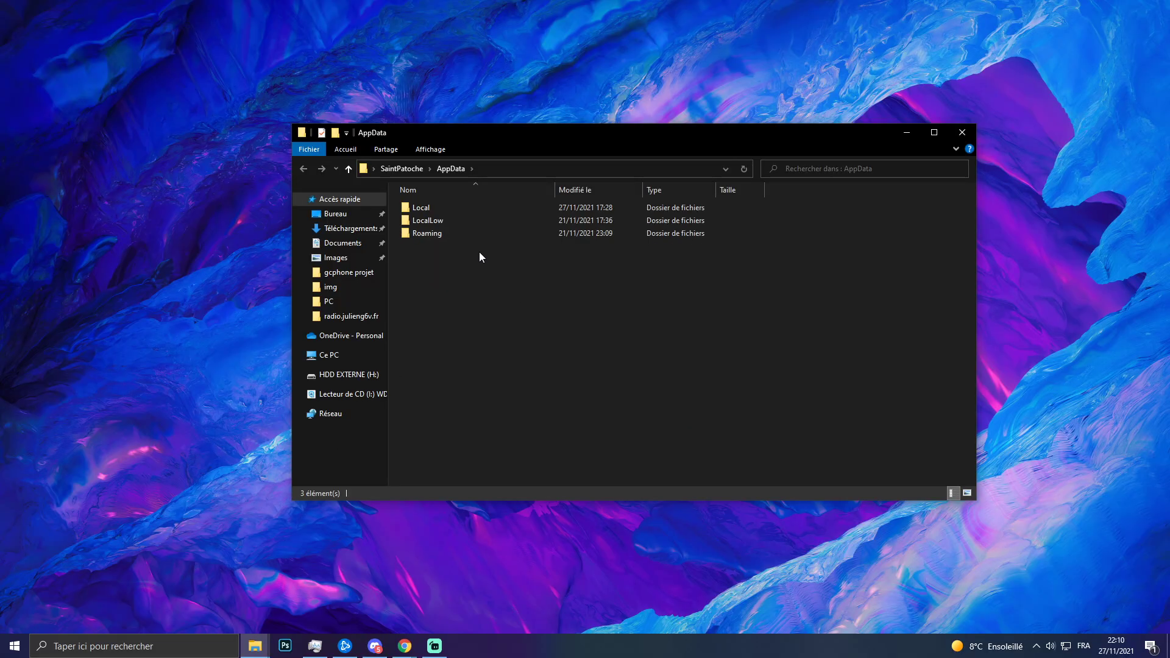
drag(479, 235, 788, 206)
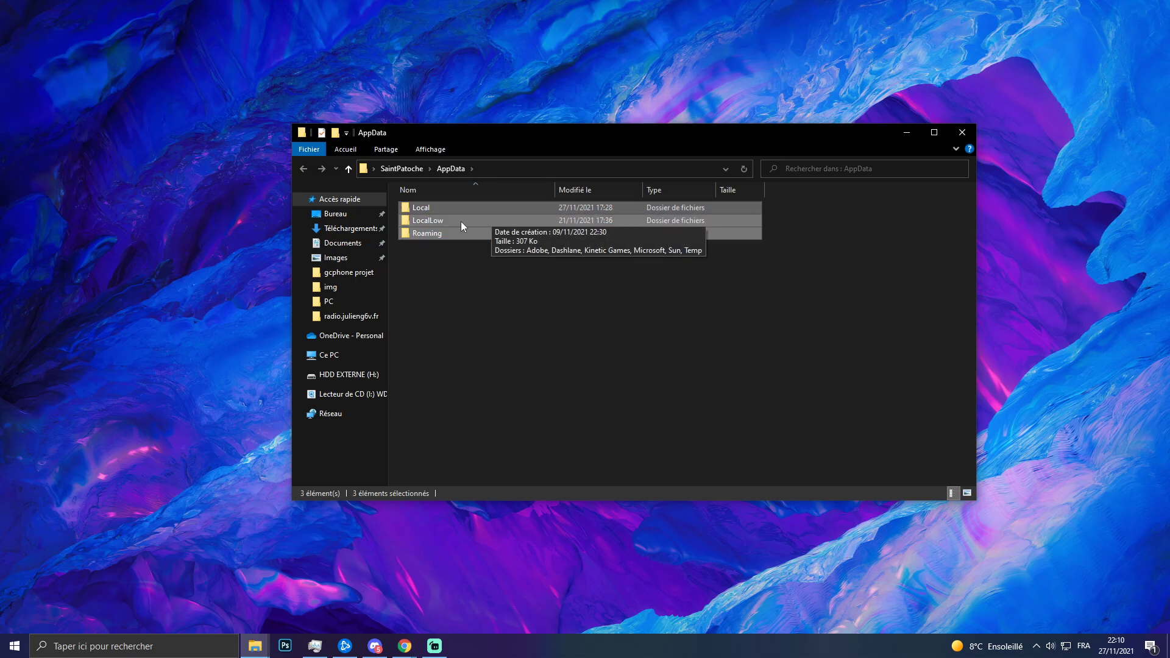
click(561, 291)
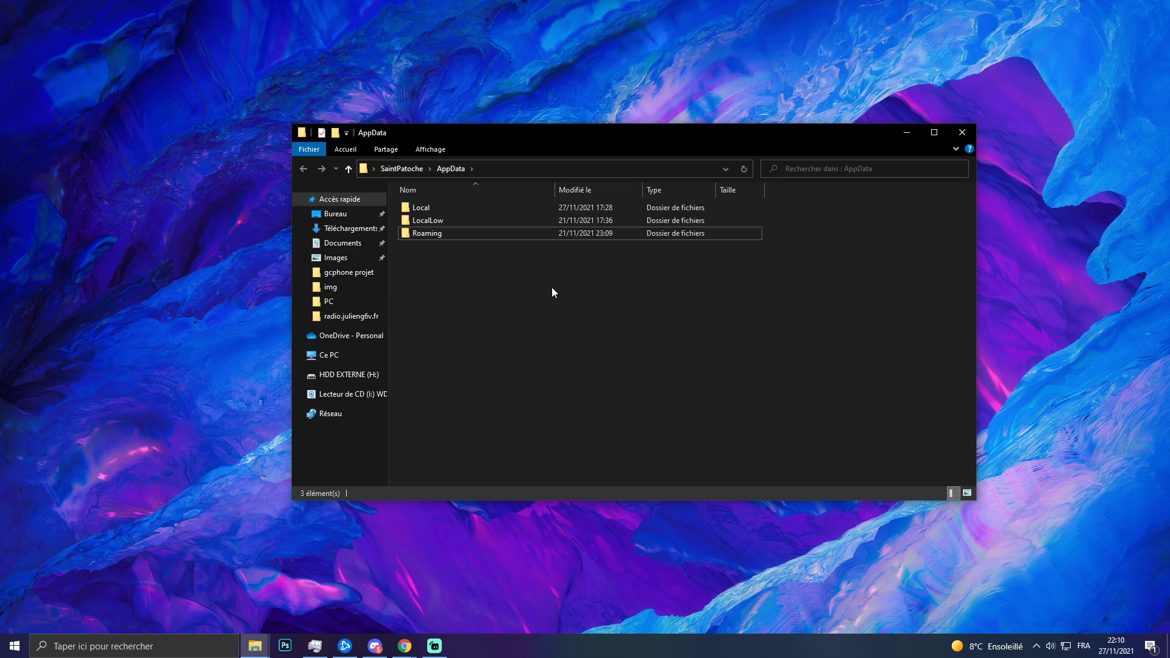
Open the Roaming folder and delete the CitizenFX folder inside it
double_click(429, 234)
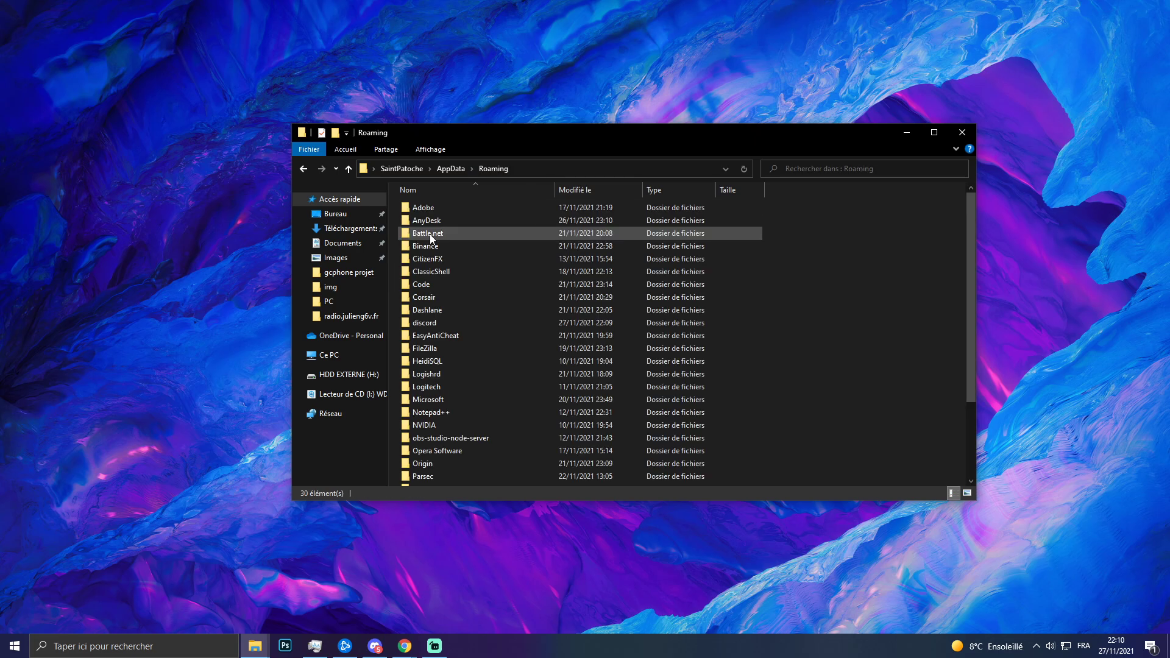
click(453, 259)
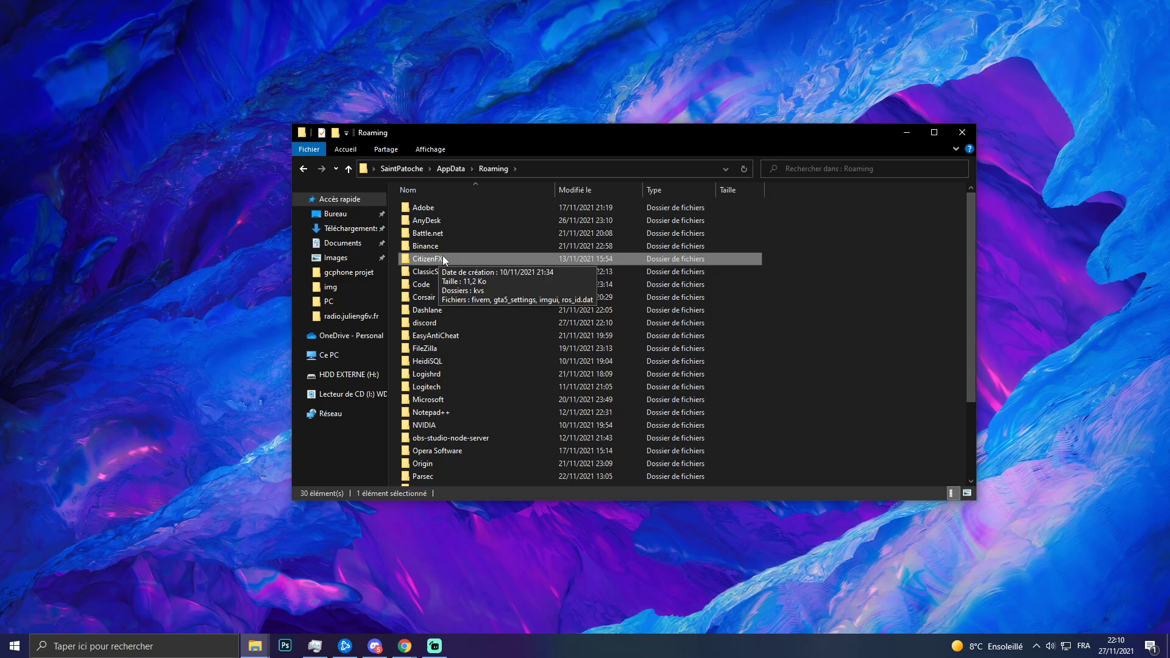
right_click(443, 258)
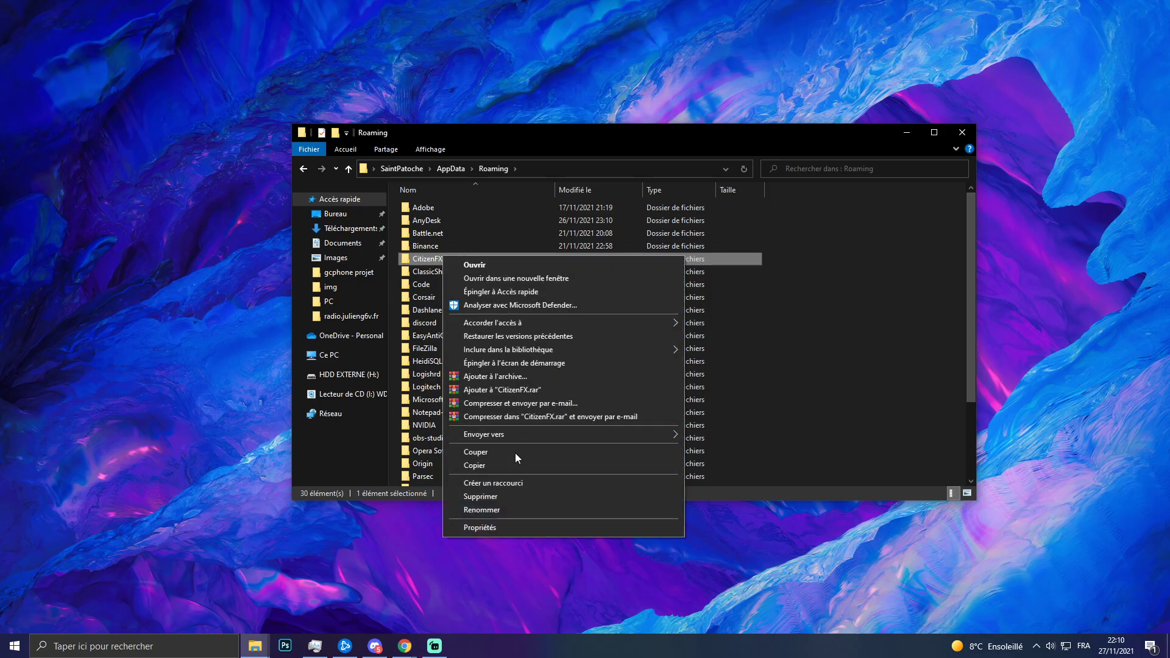
click(493, 485)
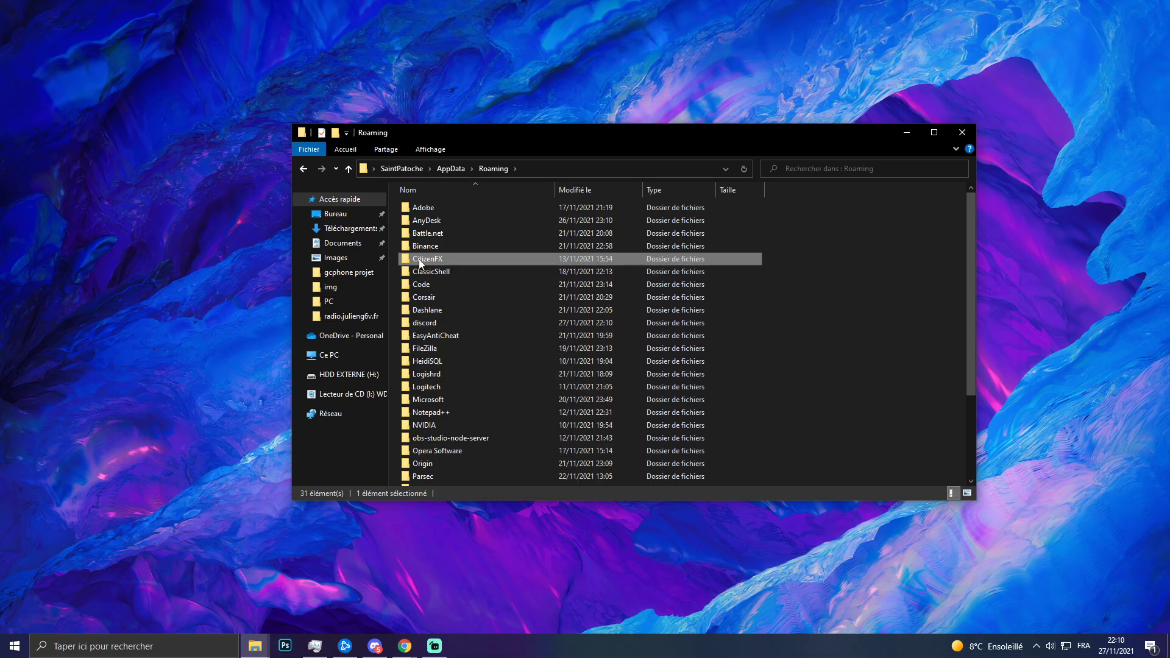
key(Delete)
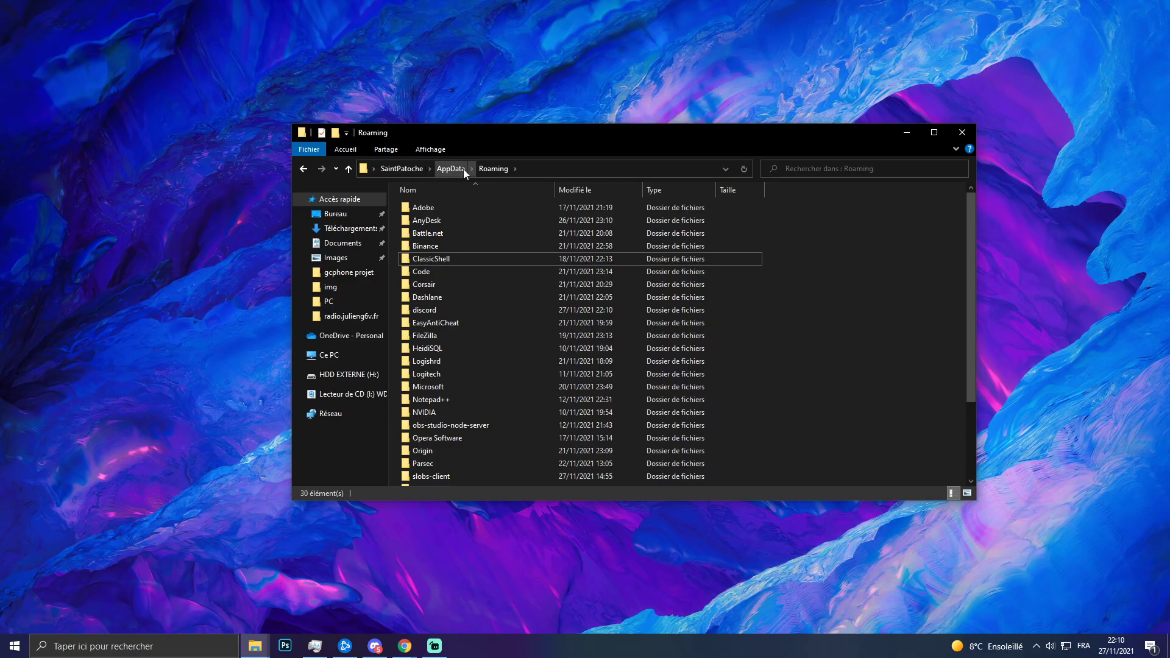
Go to the Local folder in AppData, maximize the window and delete the DigitalEntitlements folder
click(452, 170)
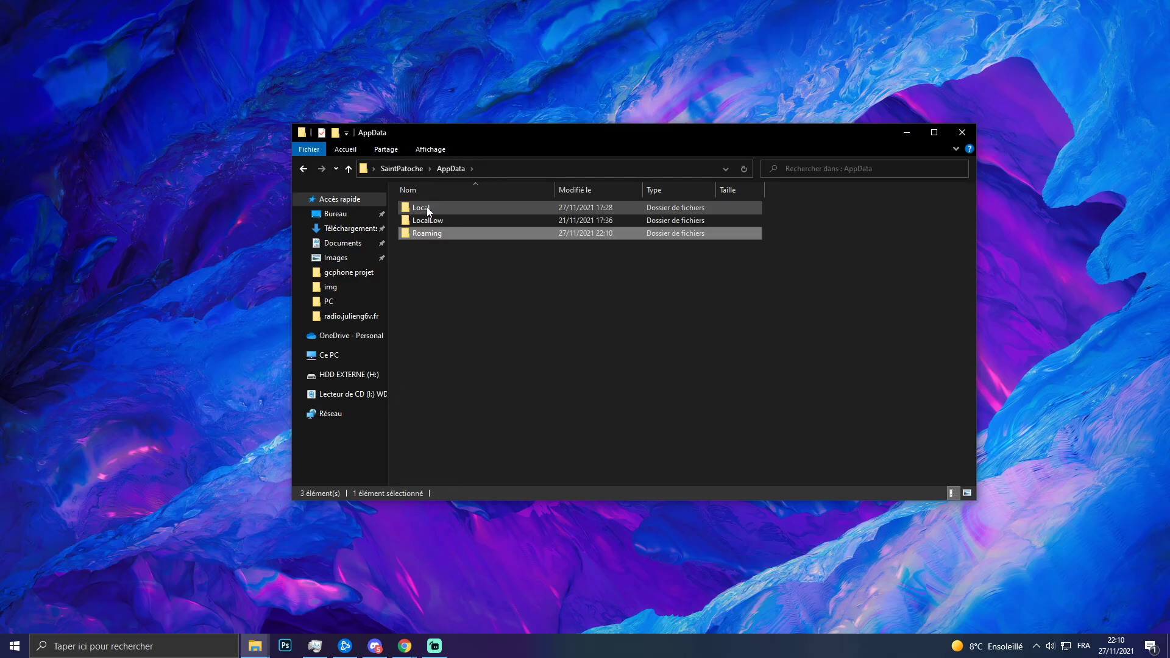
double_click(428, 208)
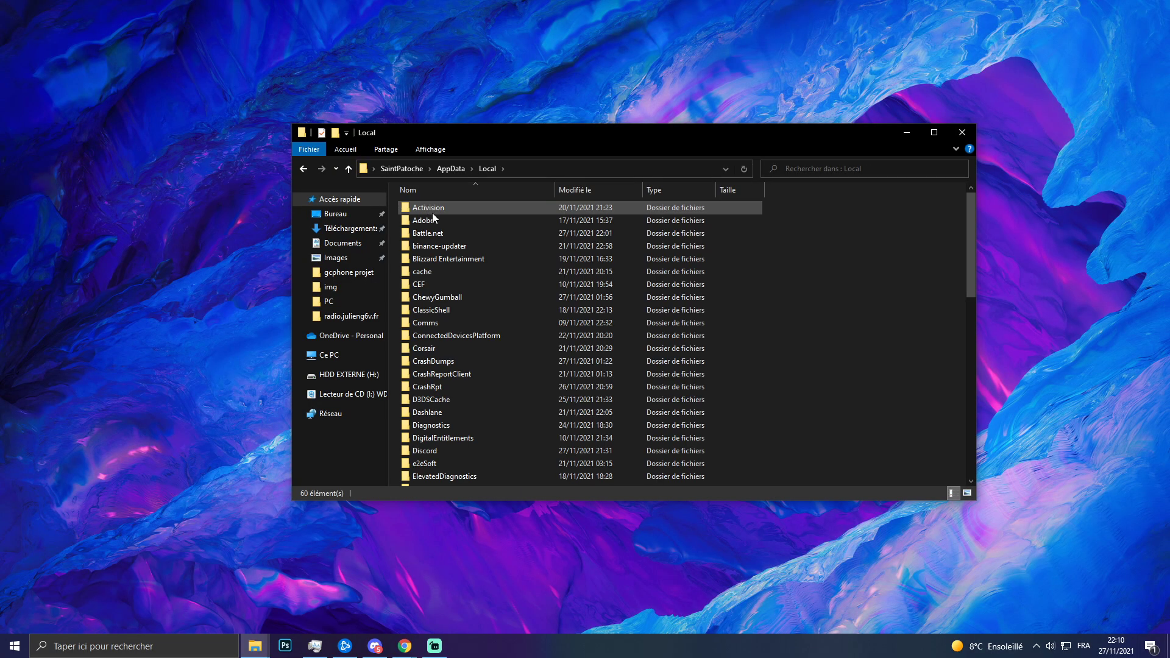
click(934, 132)
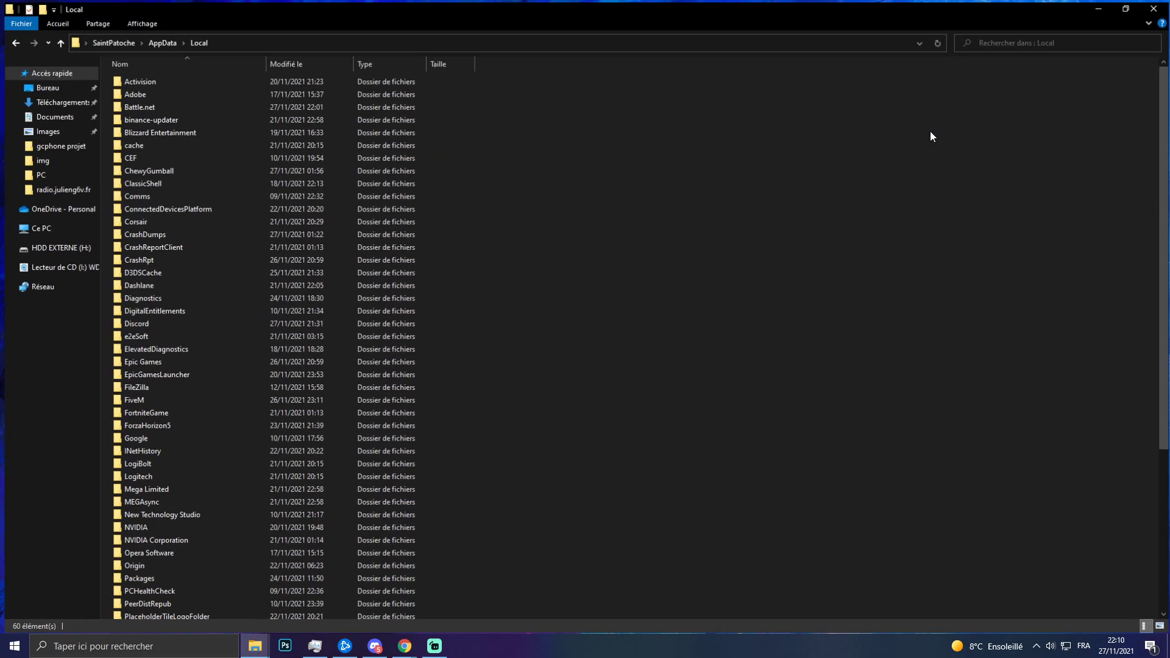
scroll(308, 294, down, 6)
scroll(319, 295, up, 5)
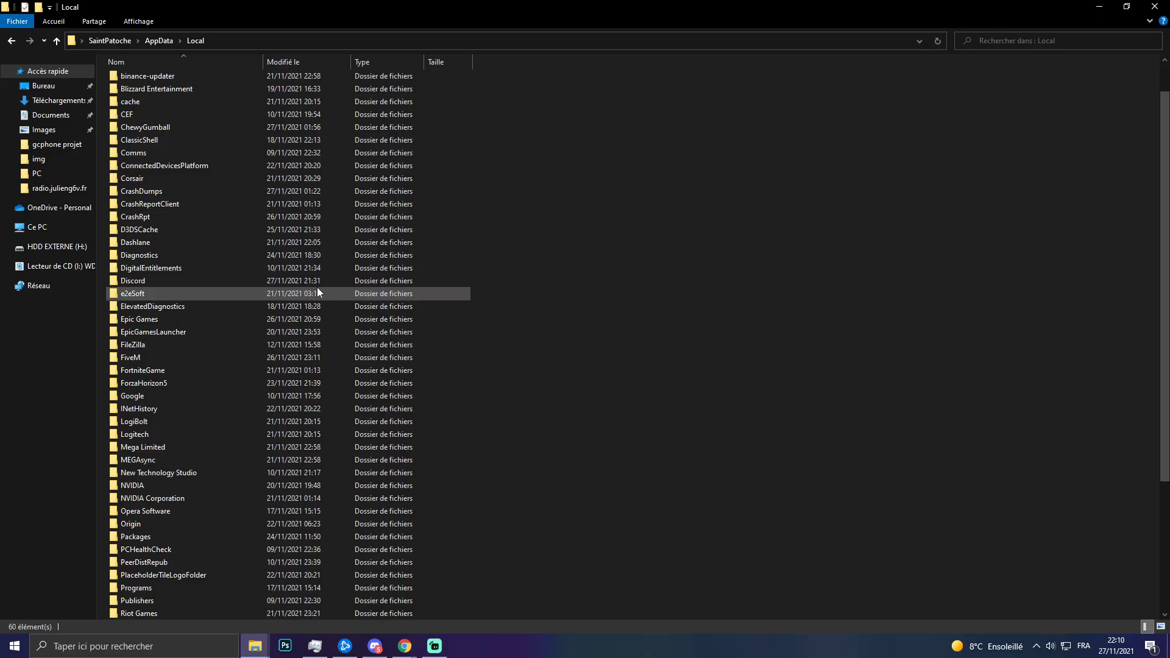
scroll(317, 291, up, 1)
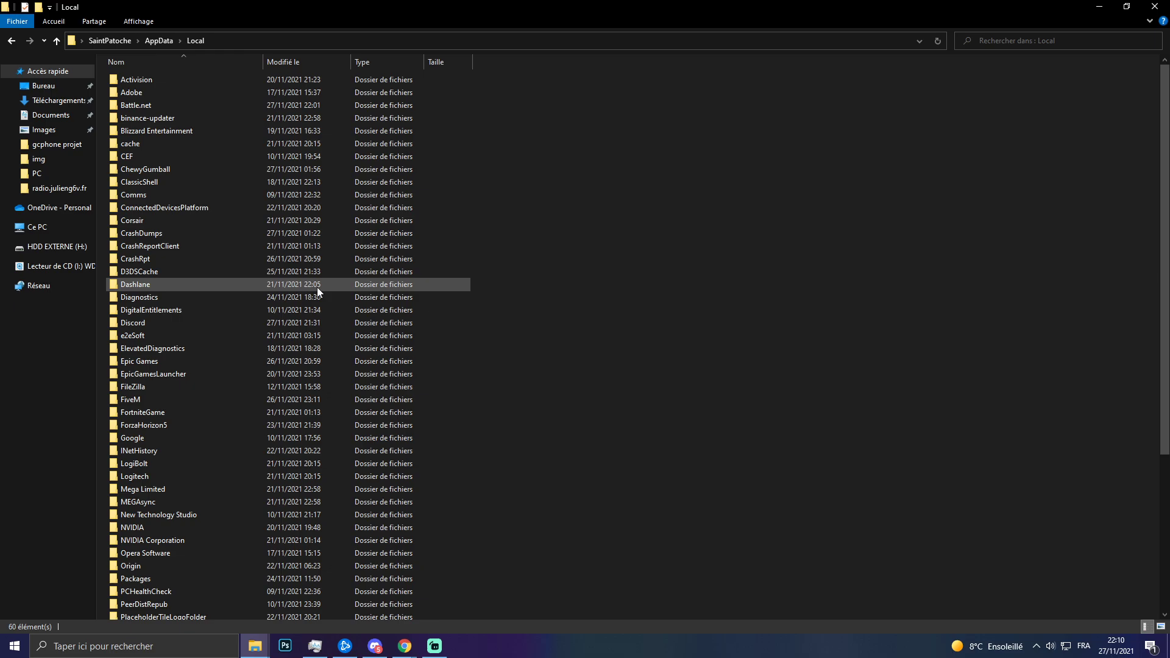
right_click(159, 309)
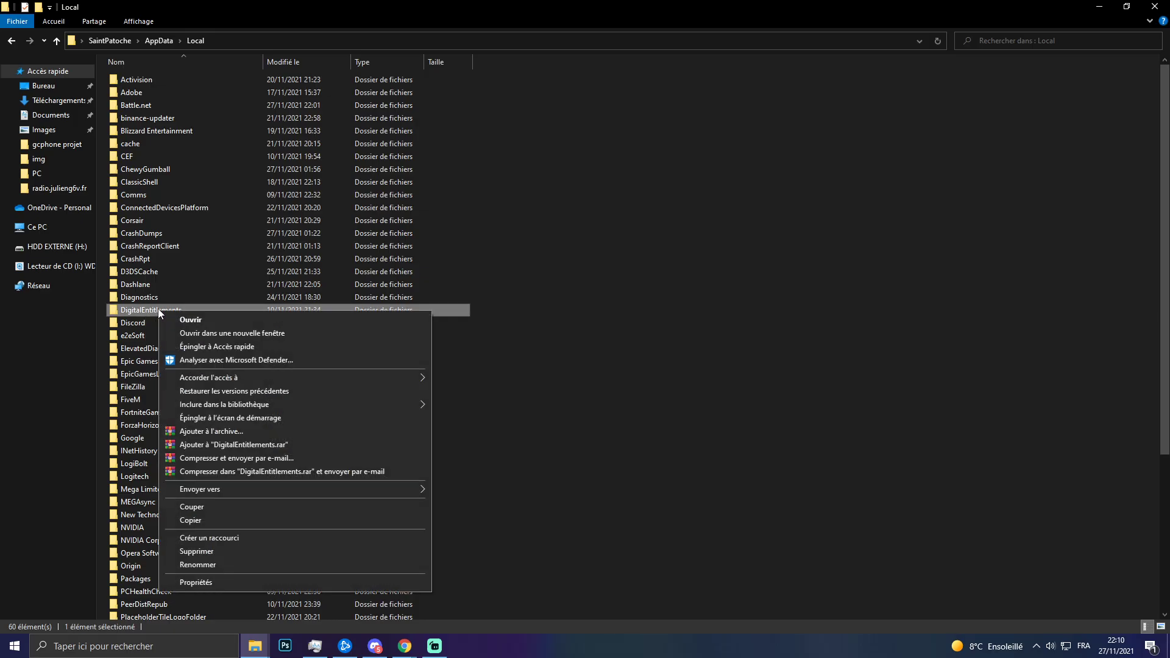
click(209, 551)
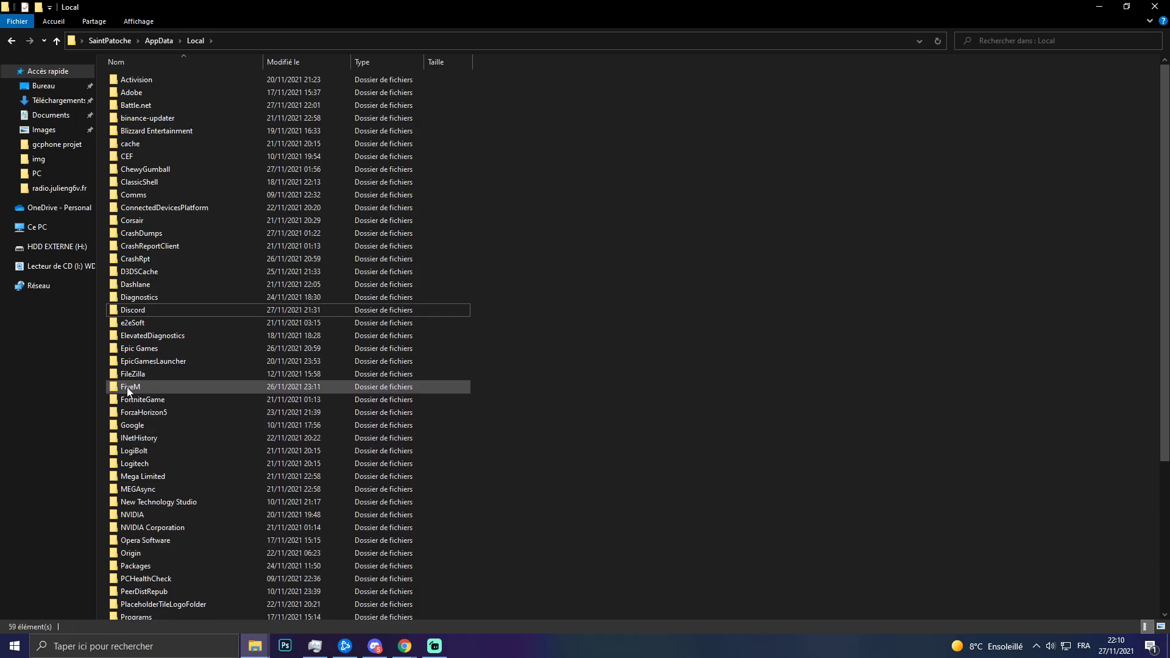
Examine the mods folder inside FiveM Application Data for mod files worth backing up, such as sculpture_revival.rpf
mouse_move(130, 391)
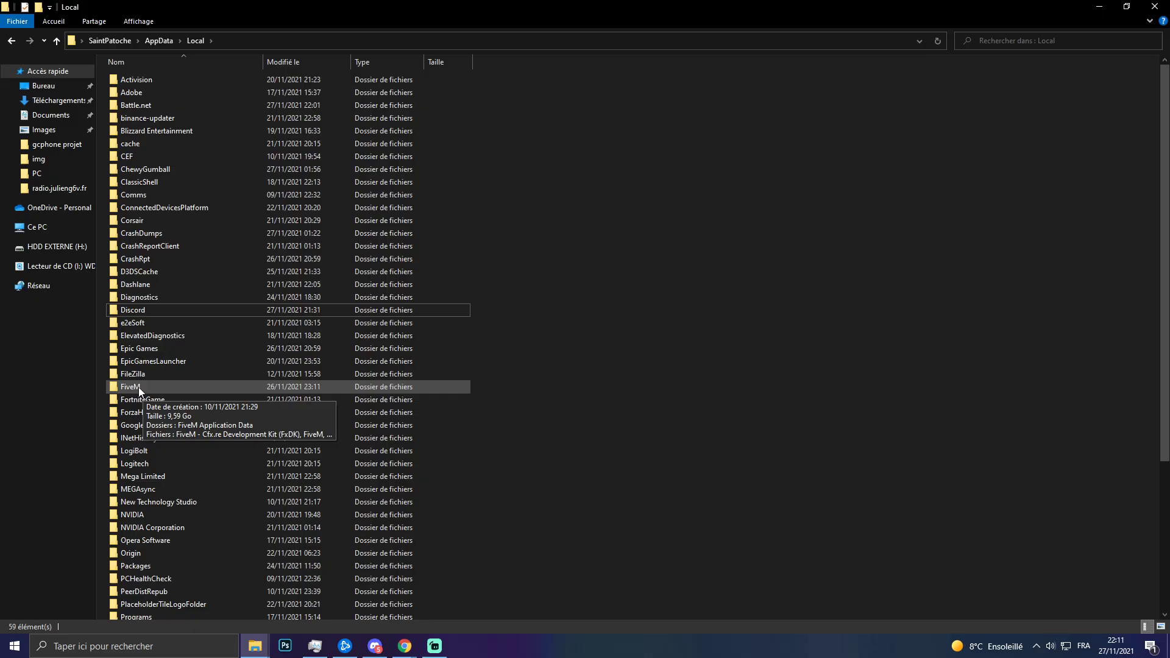
double_click(139, 390)
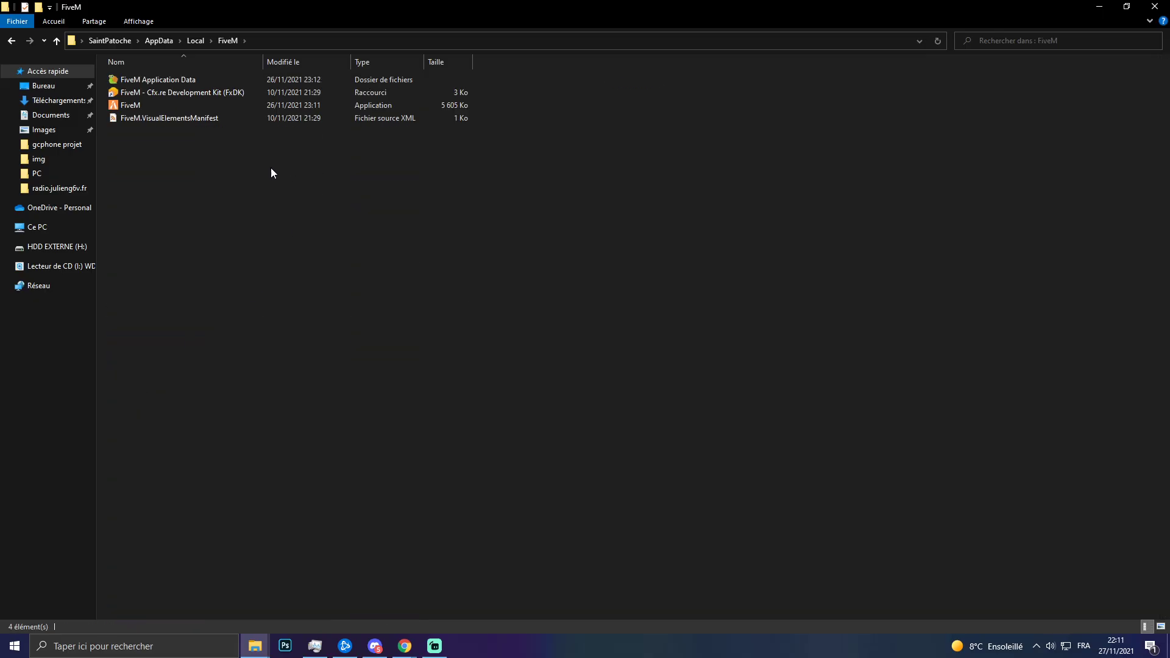
double_click(174, 78)
click(131, 143)
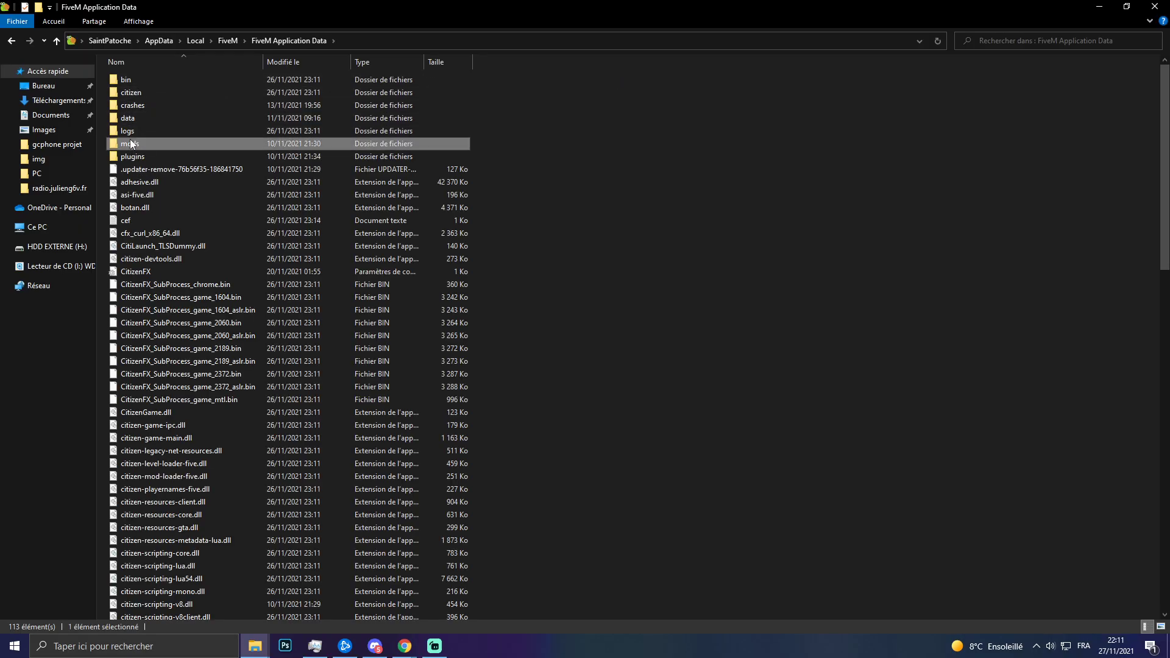
double_click(131, 144)
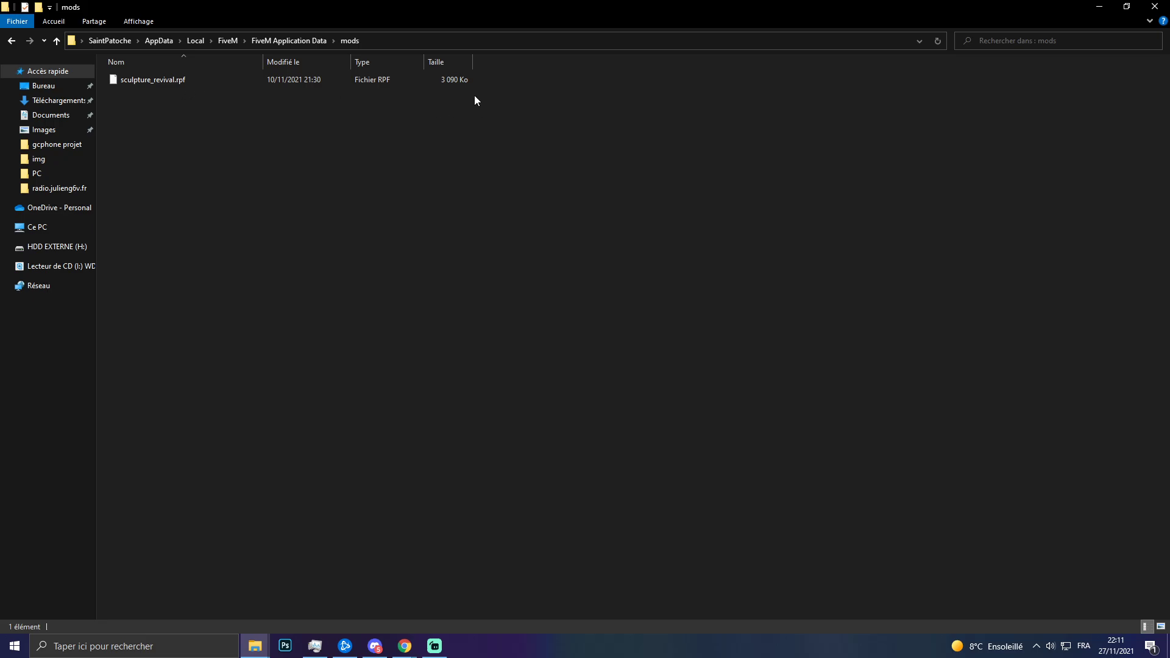
mouse_move(114, 85)
mouse_down()
mouse_move(265, 77)
mouse_move(186, 86)
mouse_up()
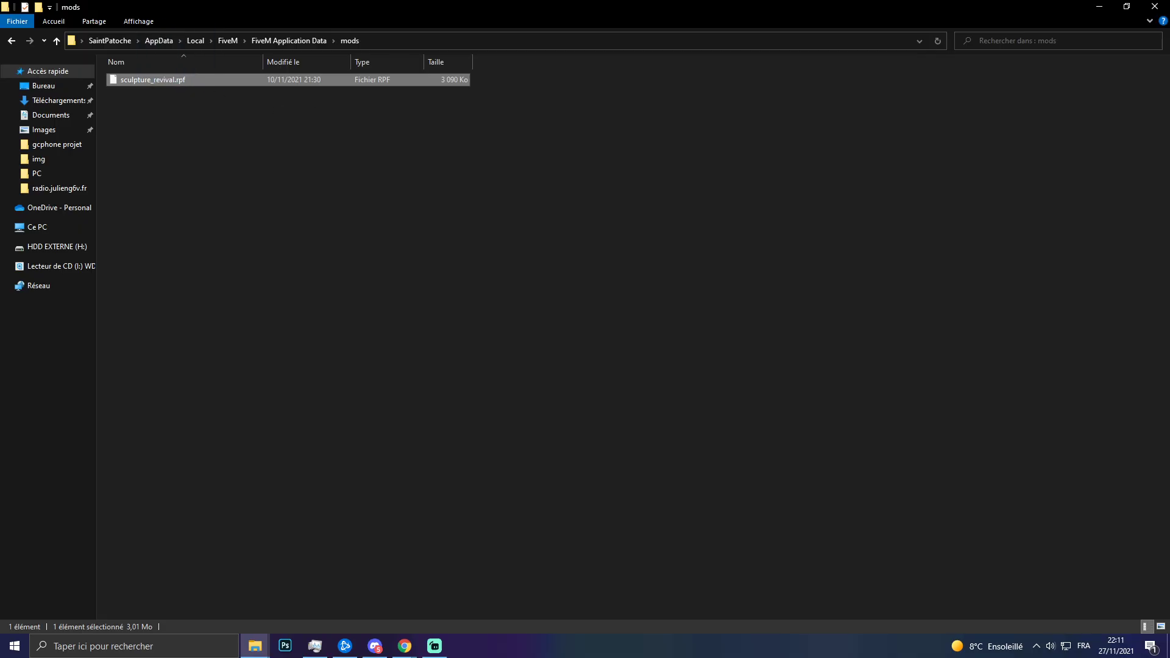
drag(148, 195, 537, 93)
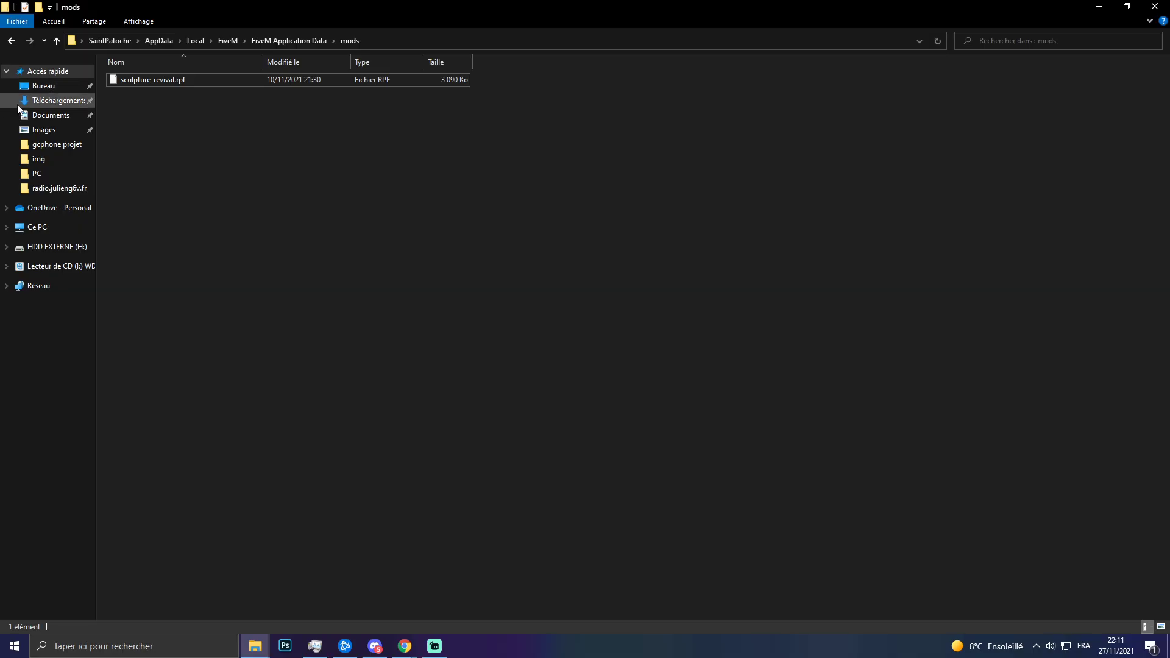
drag(181, 283, 580, 93)
click(150, 80)
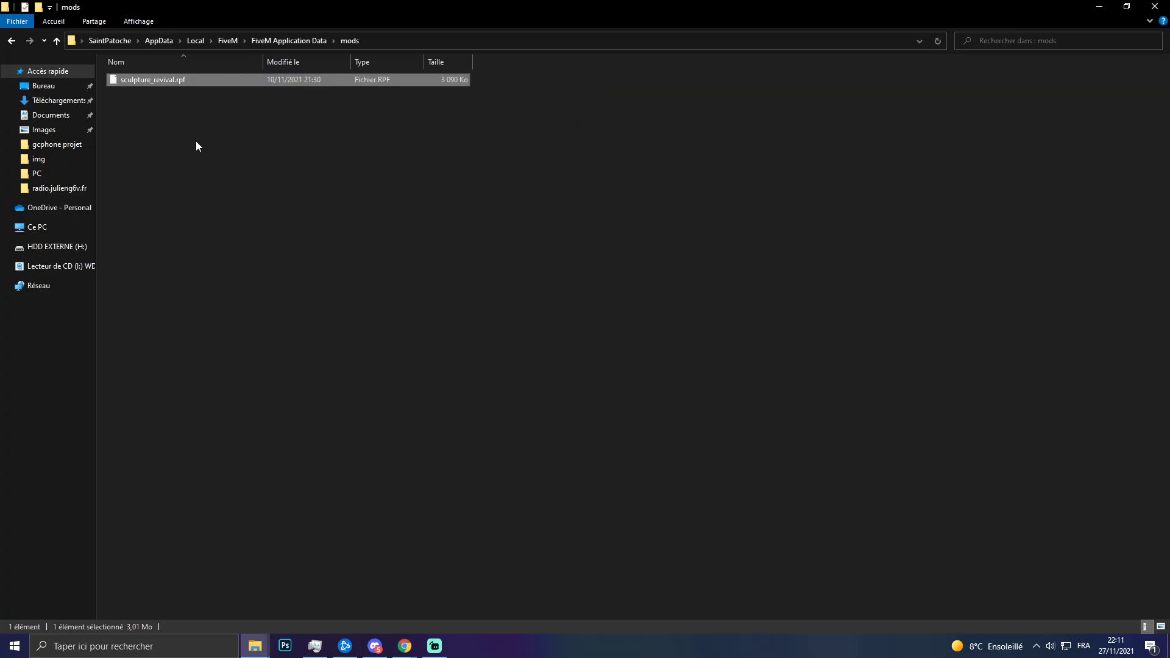
mouse_move(181, 221)
mouse_down()
mouse_move(207, 173)
mouse_move(353, 94)
mouse_up()
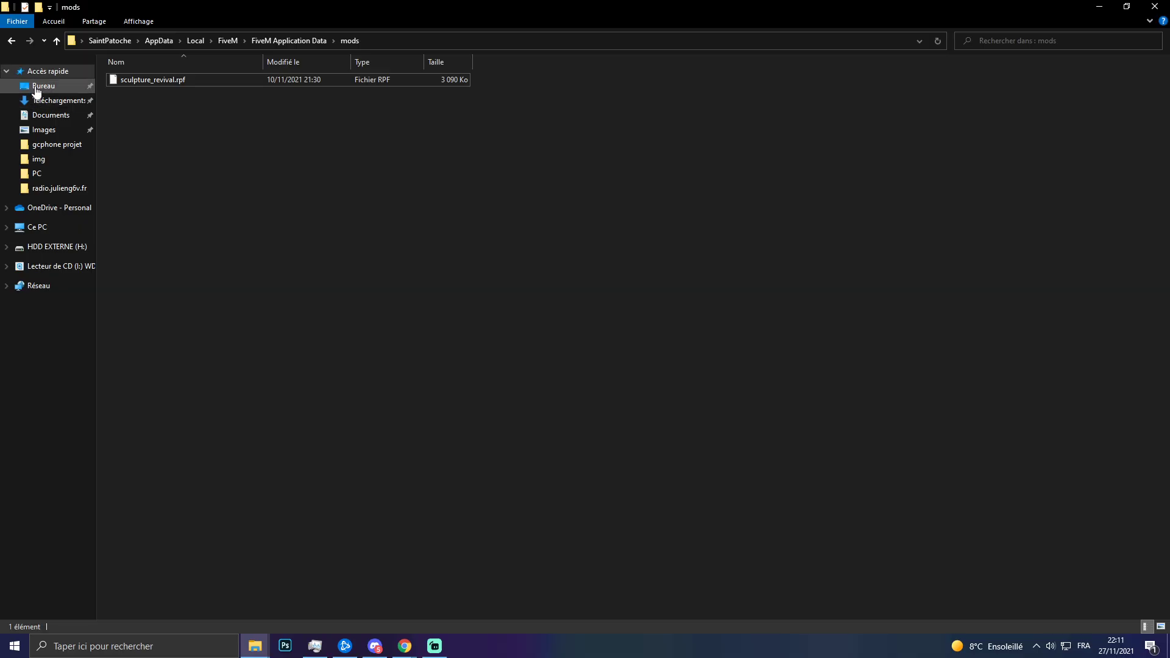
Return to the Local folder and delete the whole FiveM folder
click(300, 39)
click(228, 41)
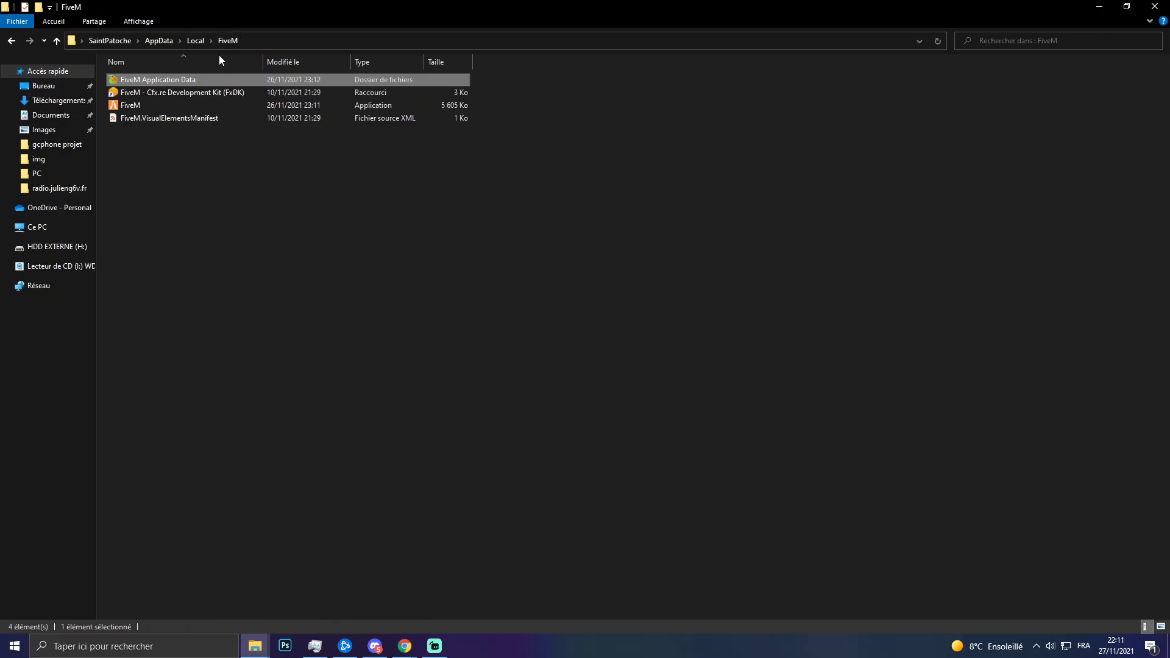
click(201, 40)
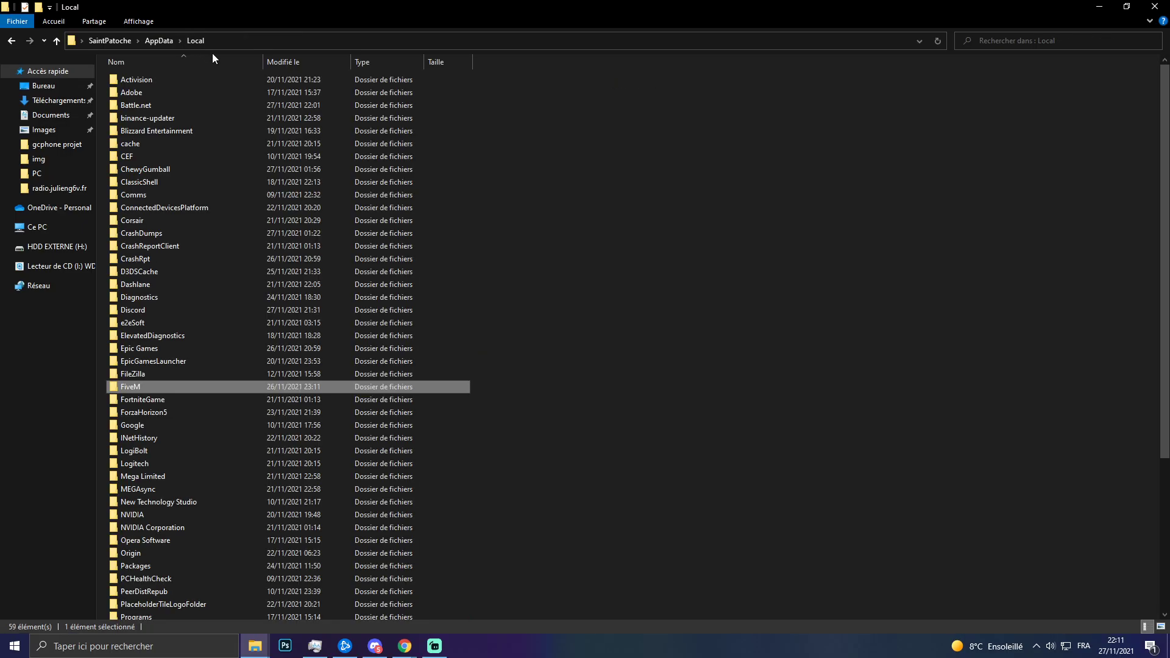
right_click(145, 386)
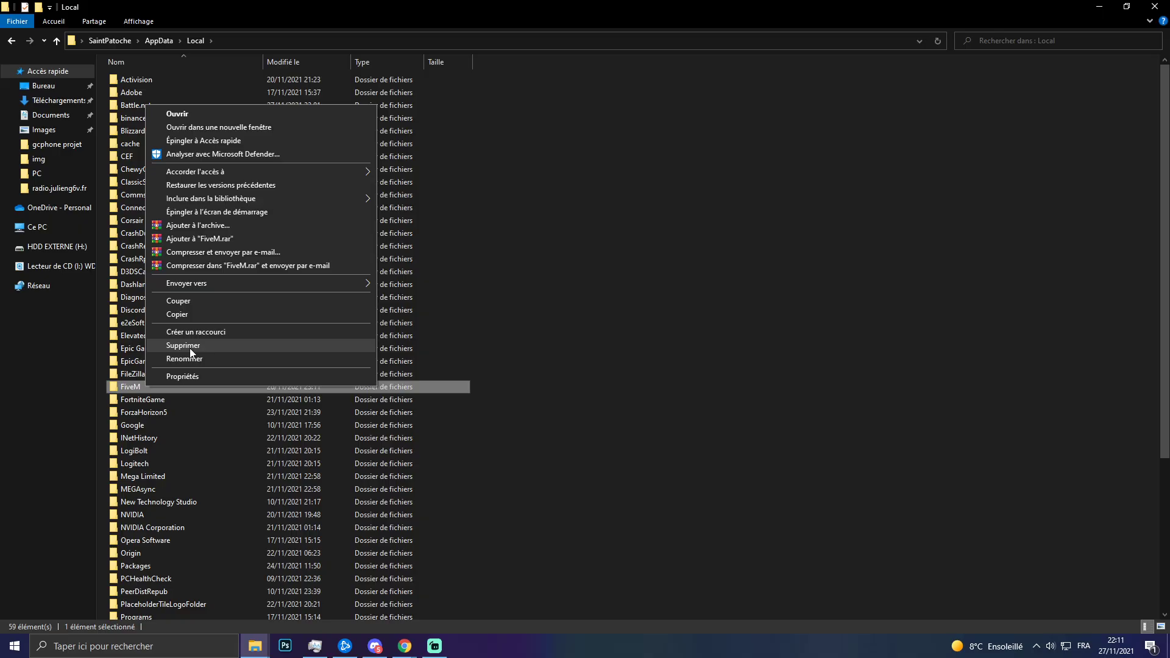
click(596, 361)
right_click(128, 389)
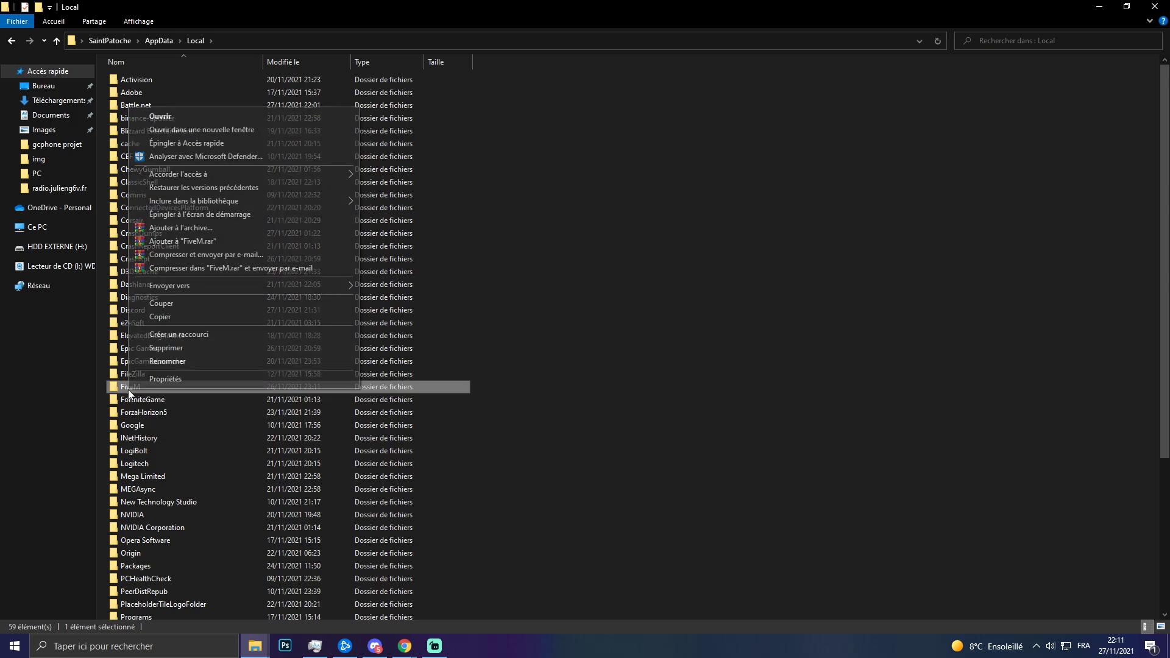
click(162, 350)
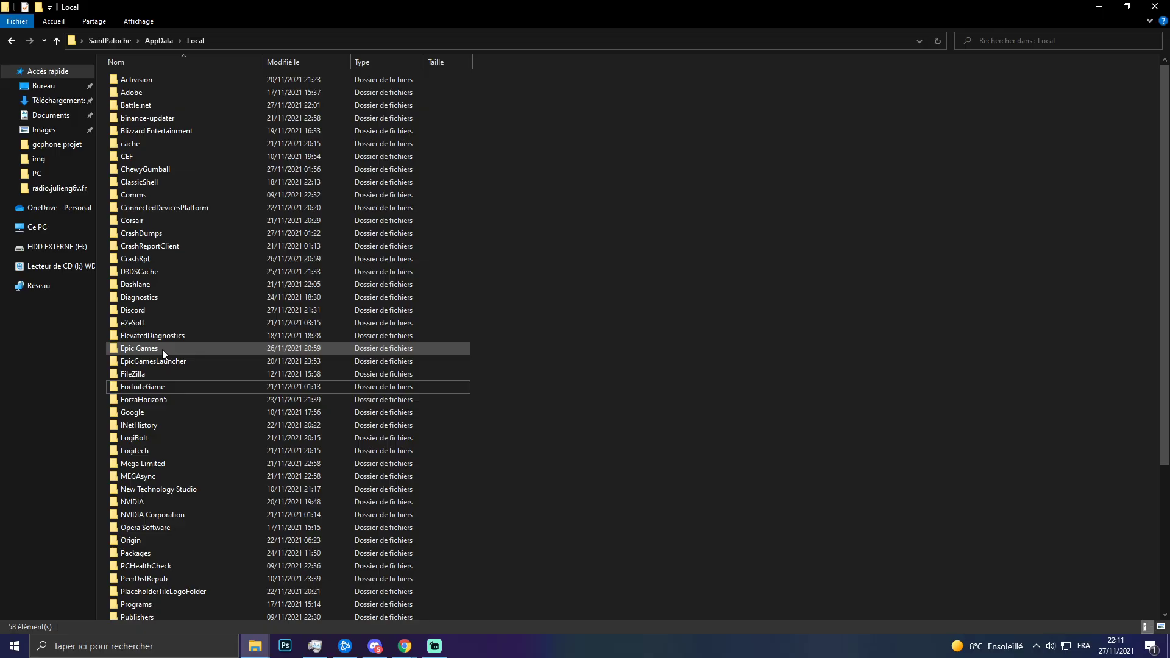
Switch to Chrome and open the website fivem.net
key(super)
text(chrome)
key(Return)
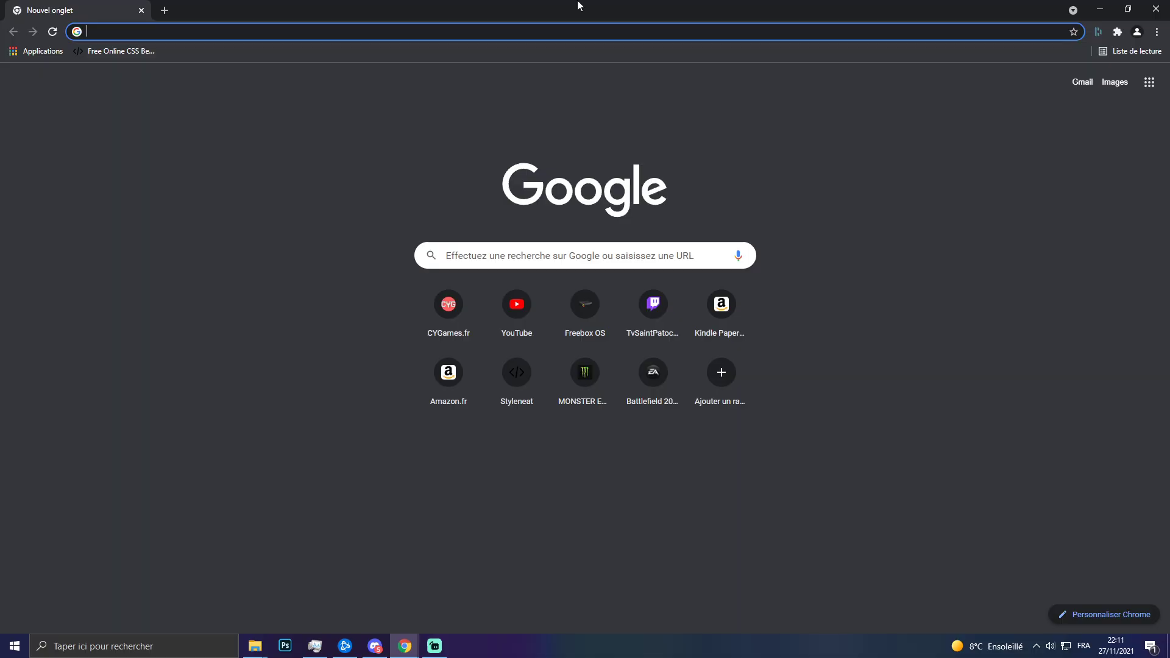
text(fivem.net)
key(Return)
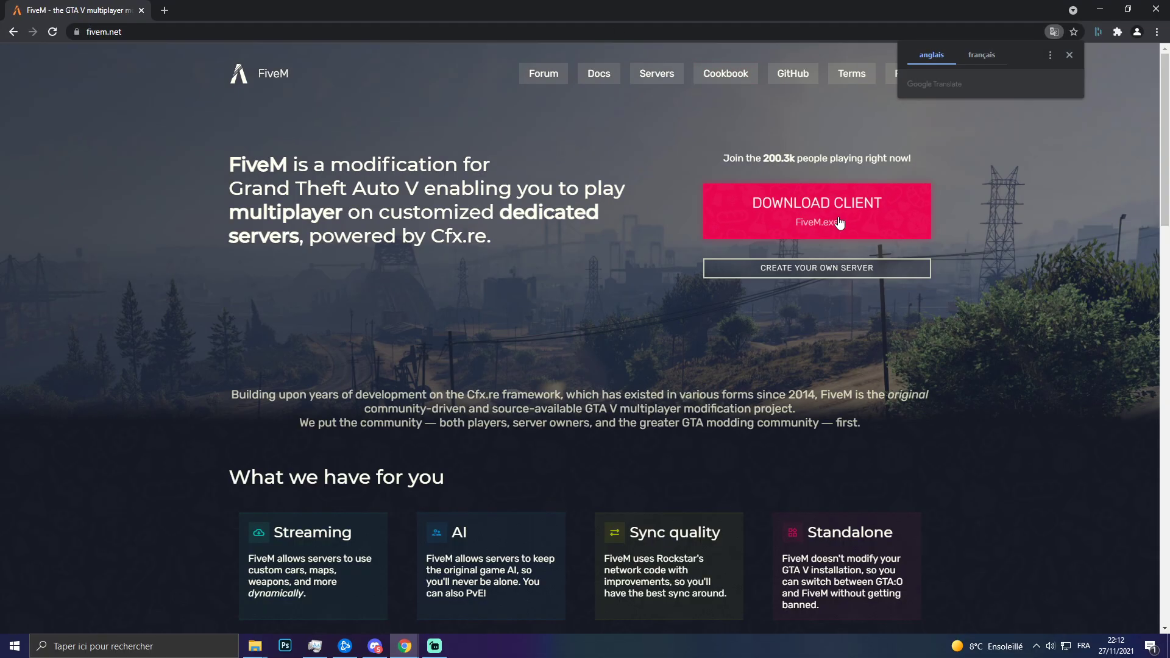
Download the FiveM client, going through the service agreement to its last page and accepting it
click(840, 222)
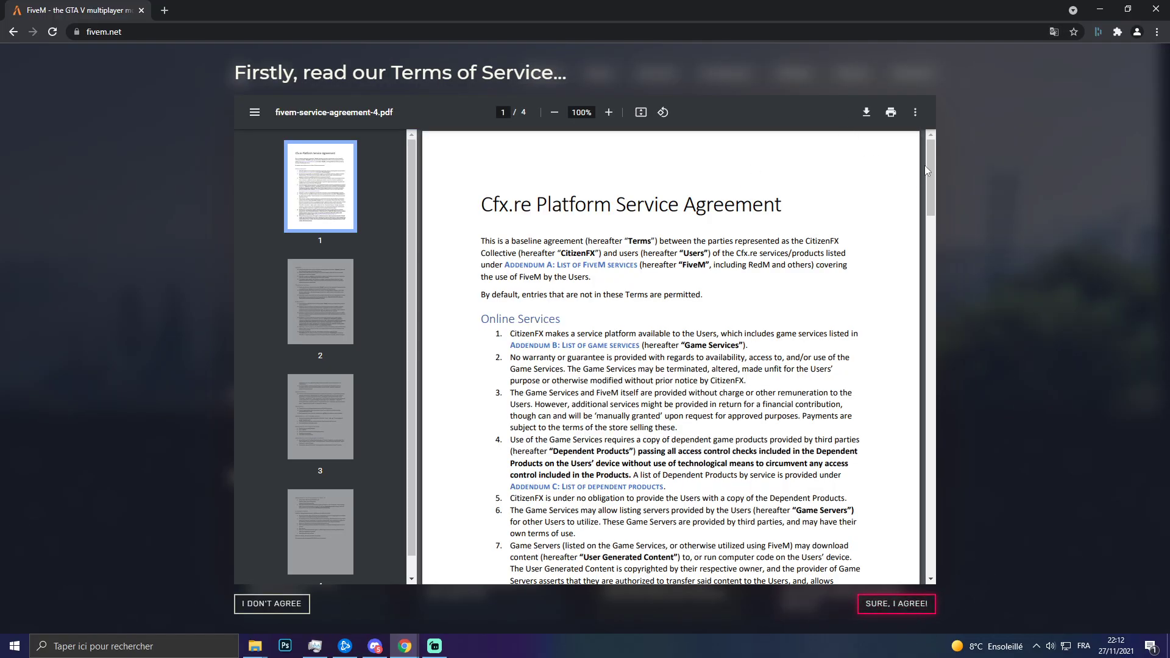
drag(931, 183, 933, 573)
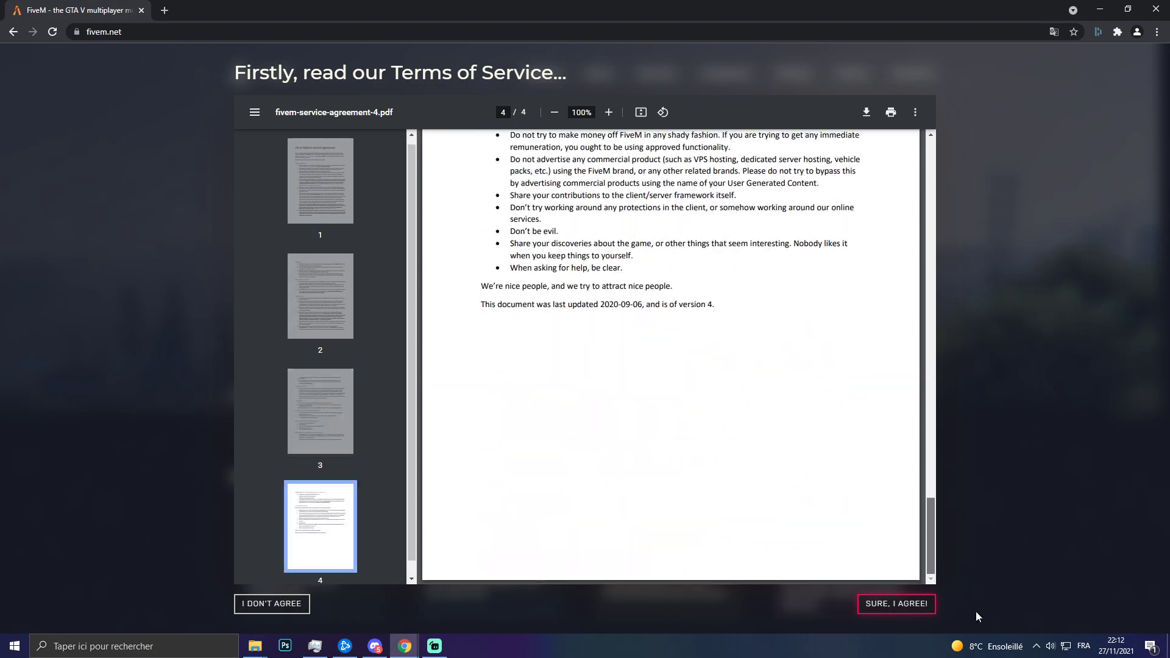
click(897, 605)
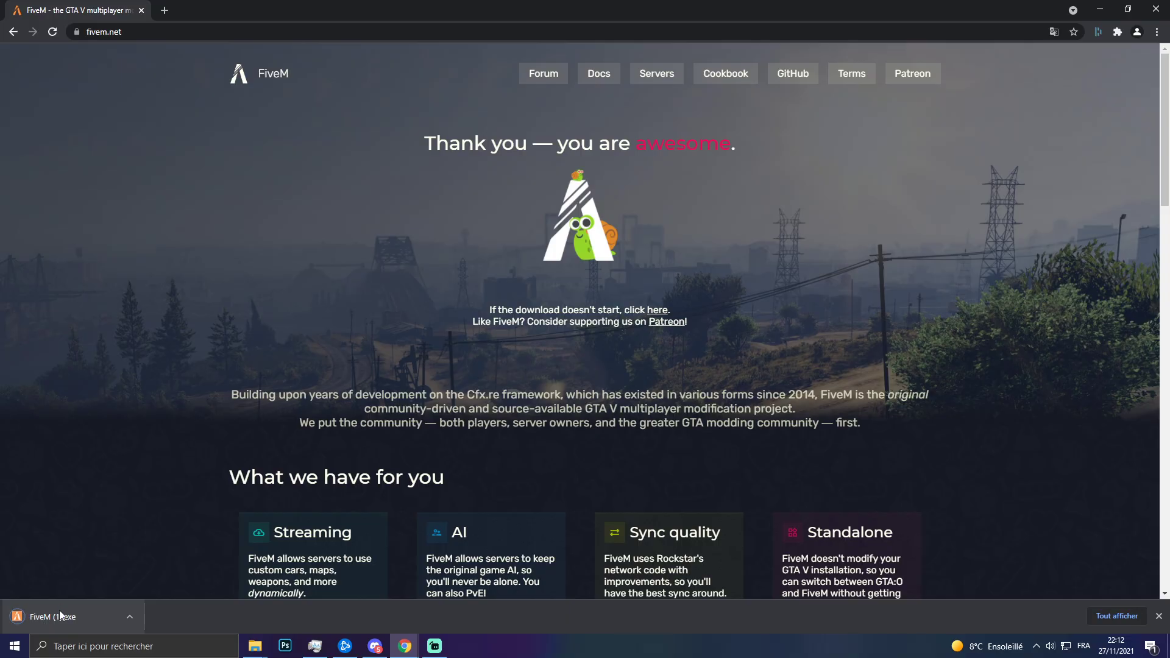
Run the downloaded FiveM installer, minimize the browser and agree to update the local game data
click(61, 616)
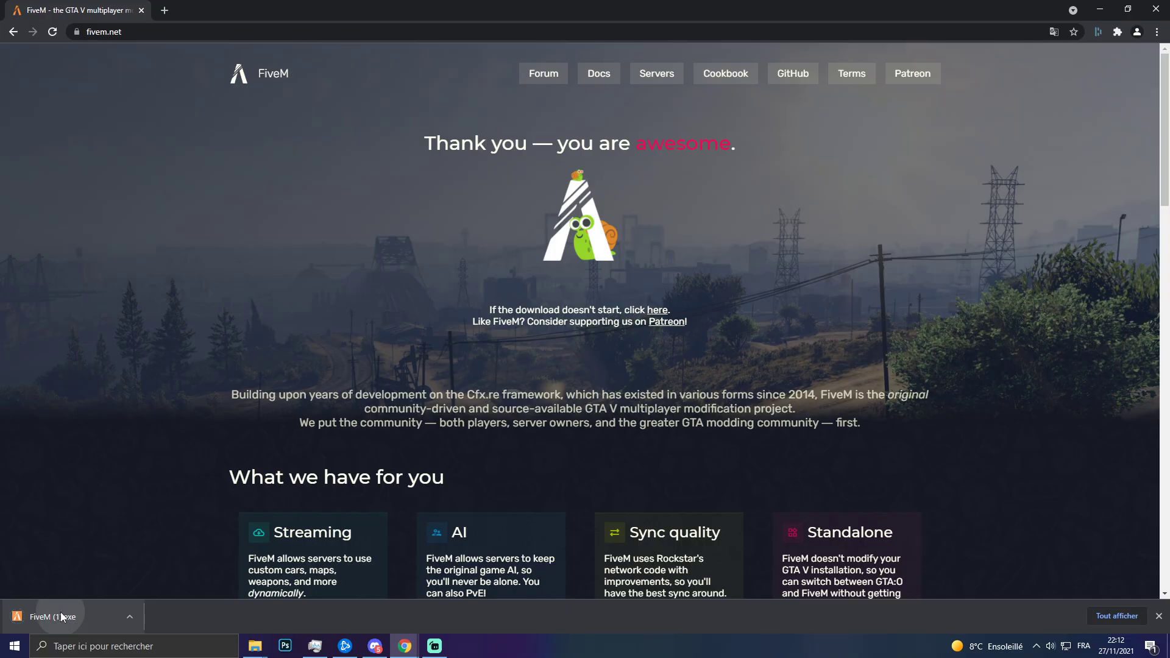
click(1101, 8)
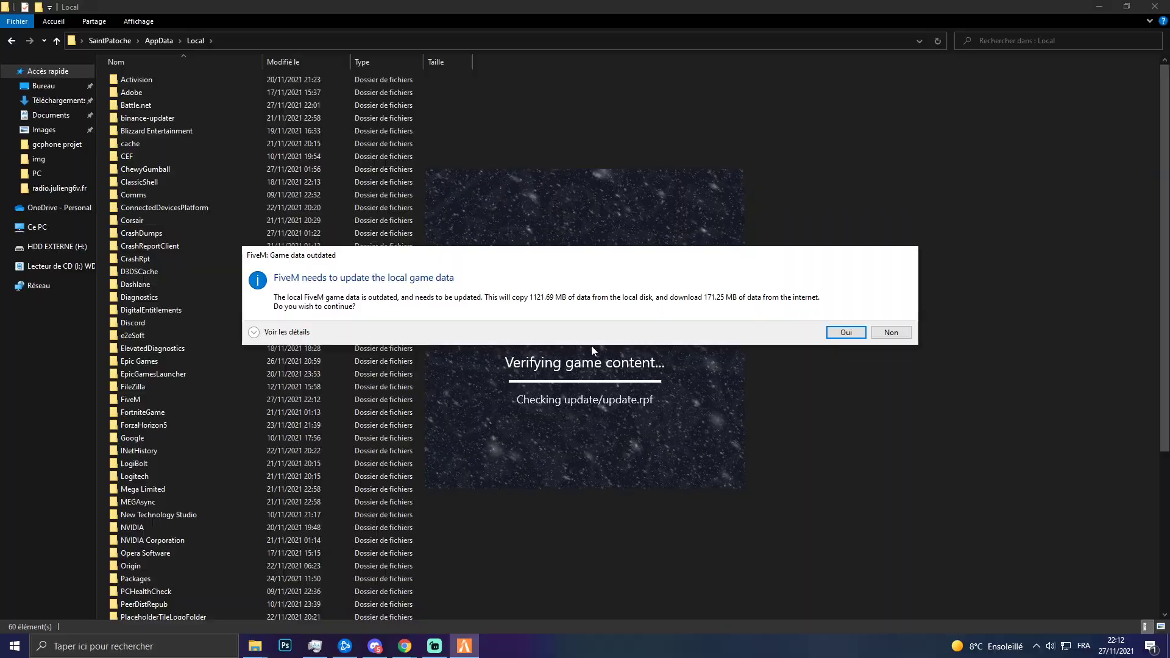
click(847, 333)
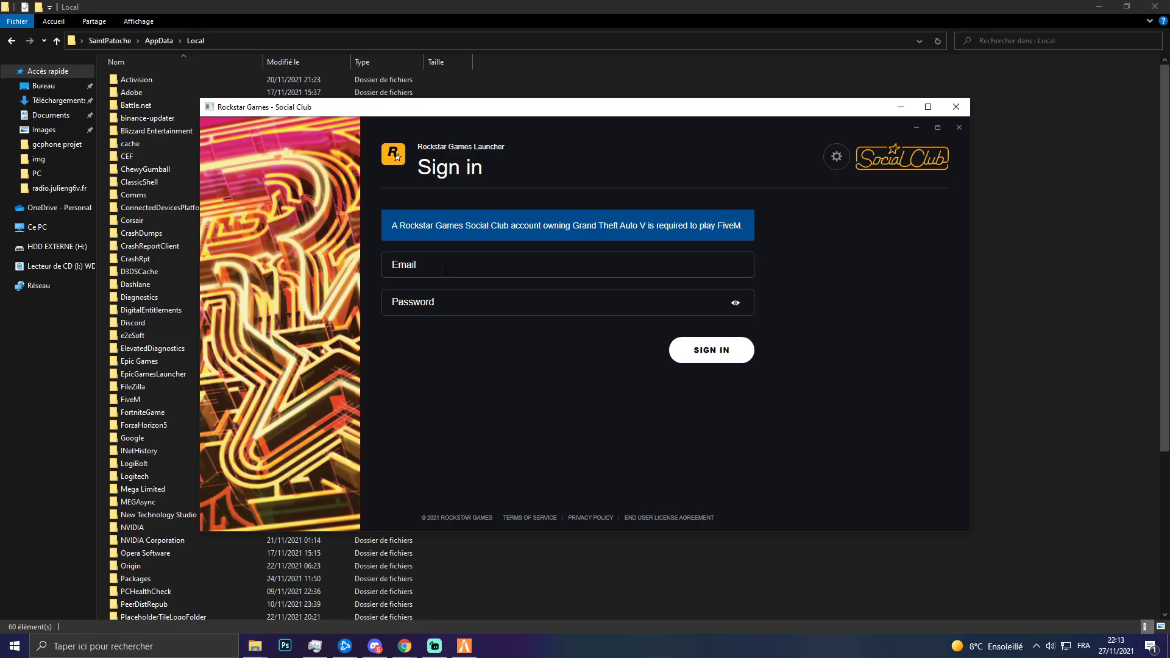
Close the Rockstar Games sign-in window without signing in, and close the Local folder window
click(446, 270)
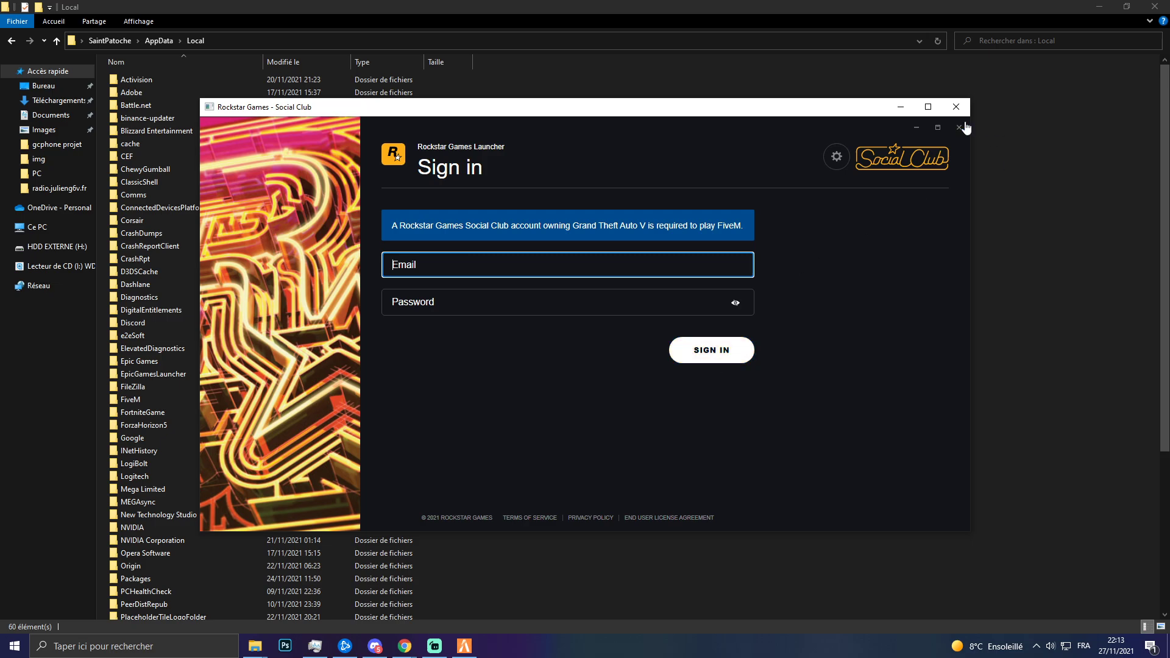
click(956, 107)
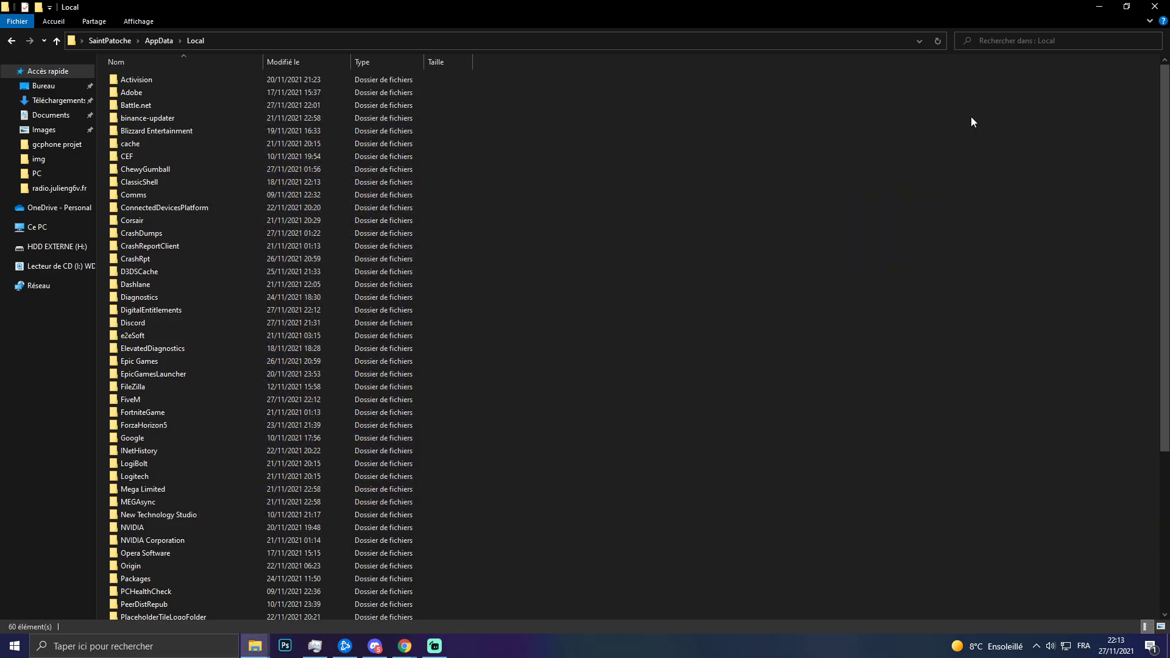
click(1154, 6)
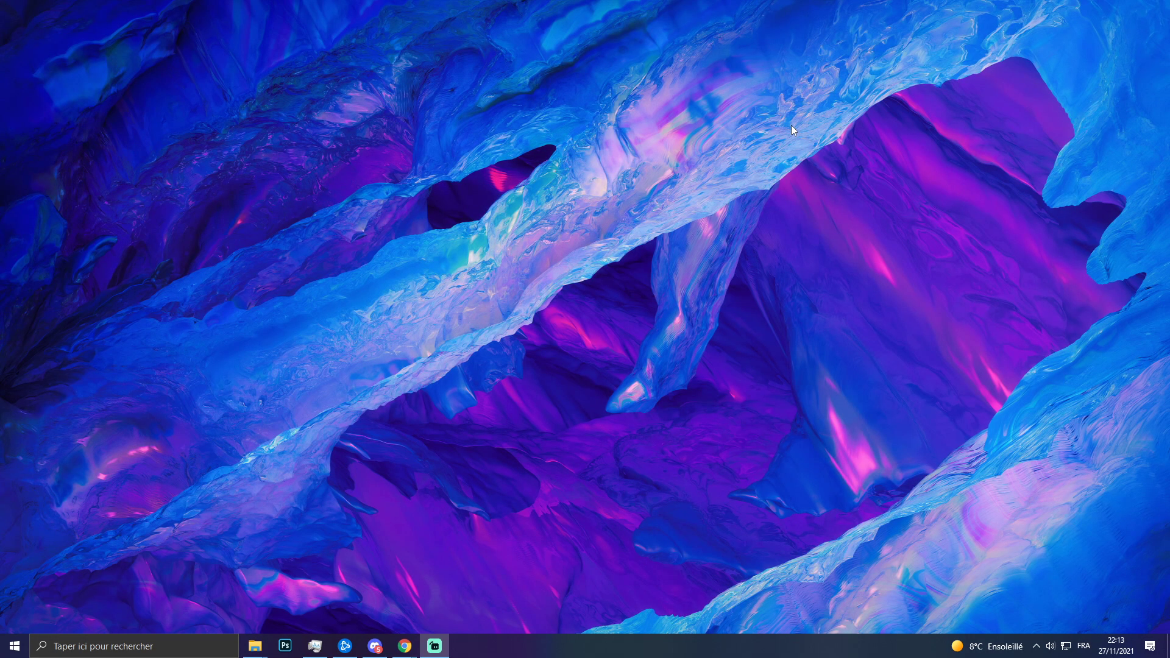
Open appdata through the Run dialog and go to the mods folder in Local > FiveM > FiveM Application Data
key(super+r)
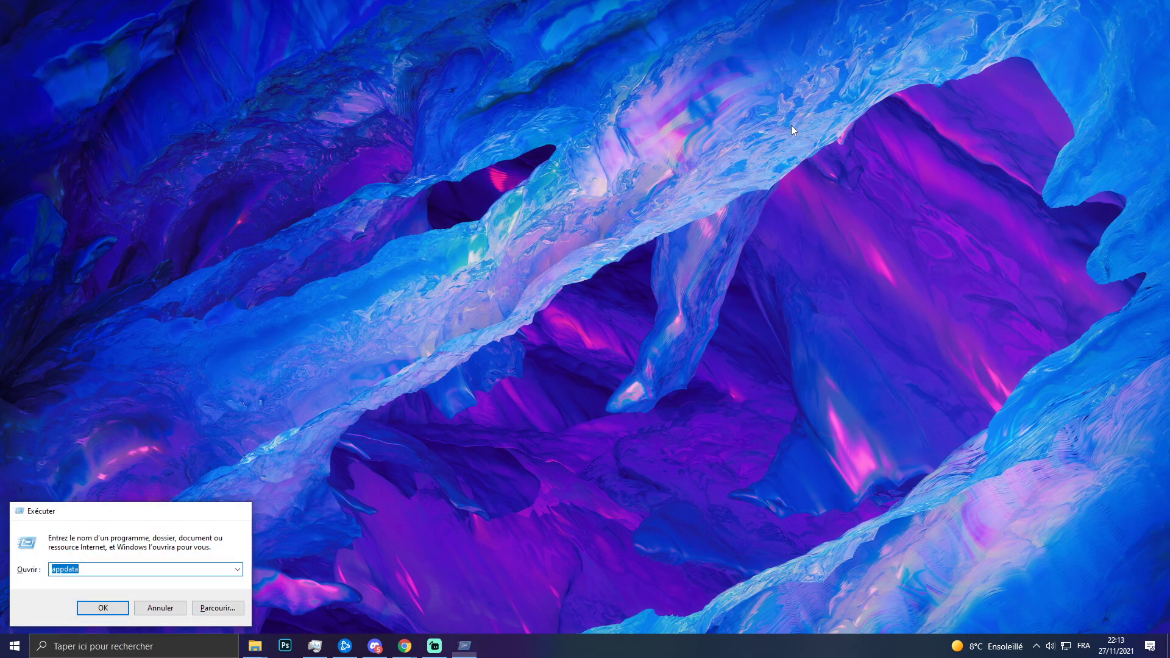
key(Return)
click(160, 79)
double_click(160, 80)
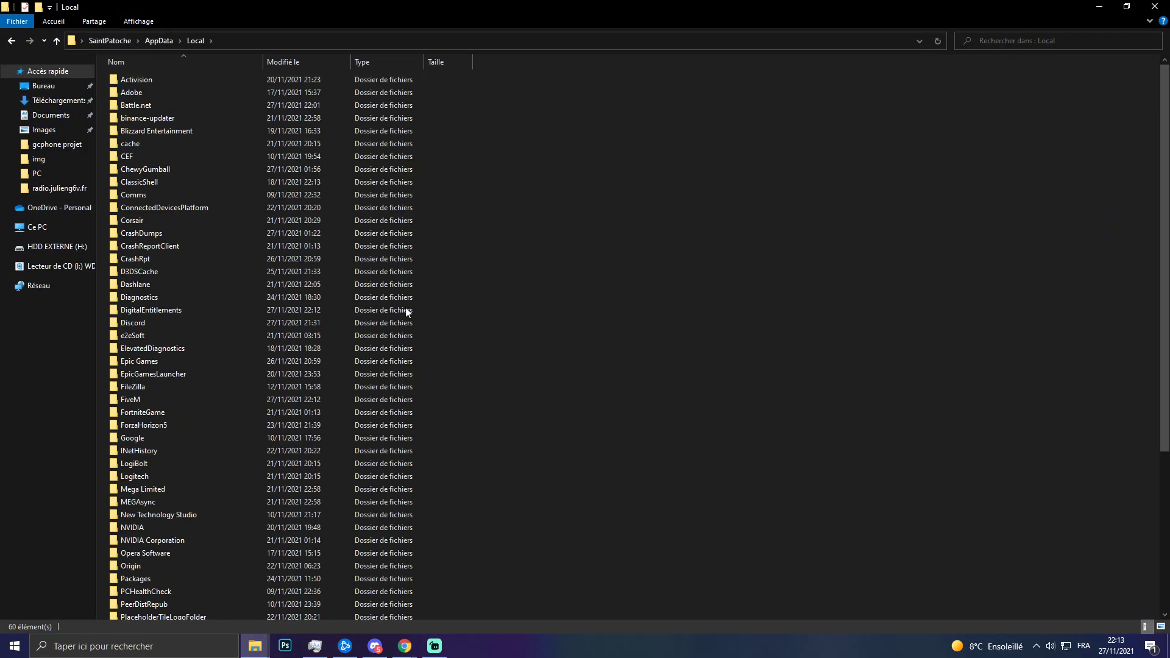
click(136, 400)
double_click(131, 397)
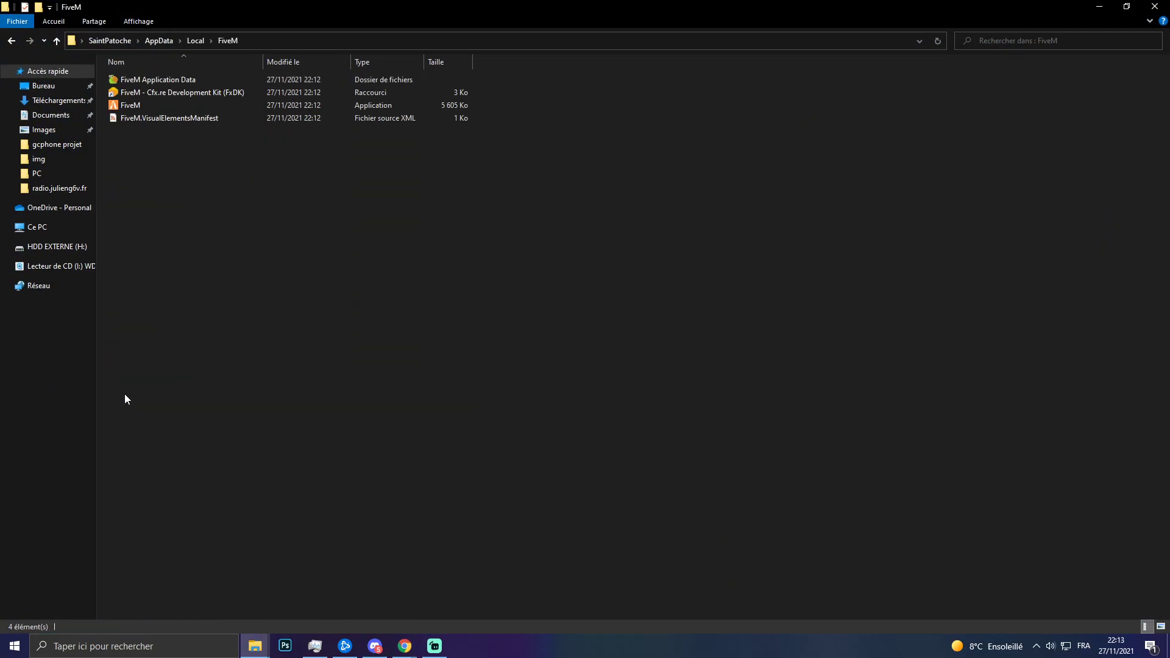
double_click(159, 82)
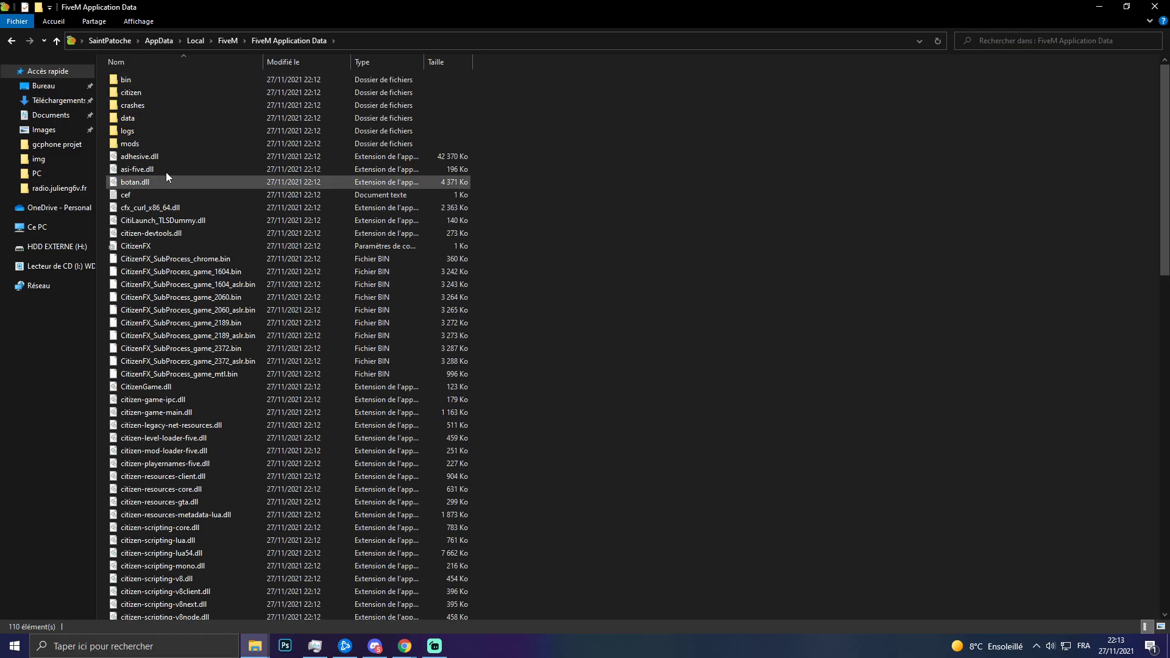
double_click(130, 144)
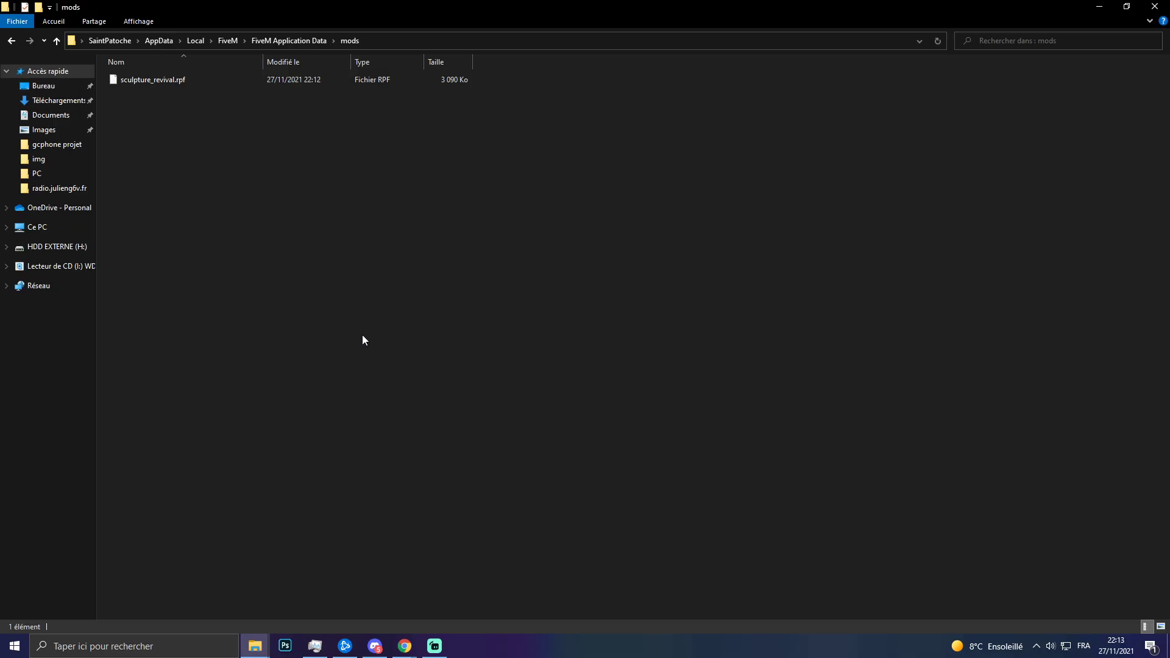
Select the mod file sculpture_revival.rpf and enlarge the file icons in the mods folder
drag(196, 234, 512, 92)
click(146, 83)
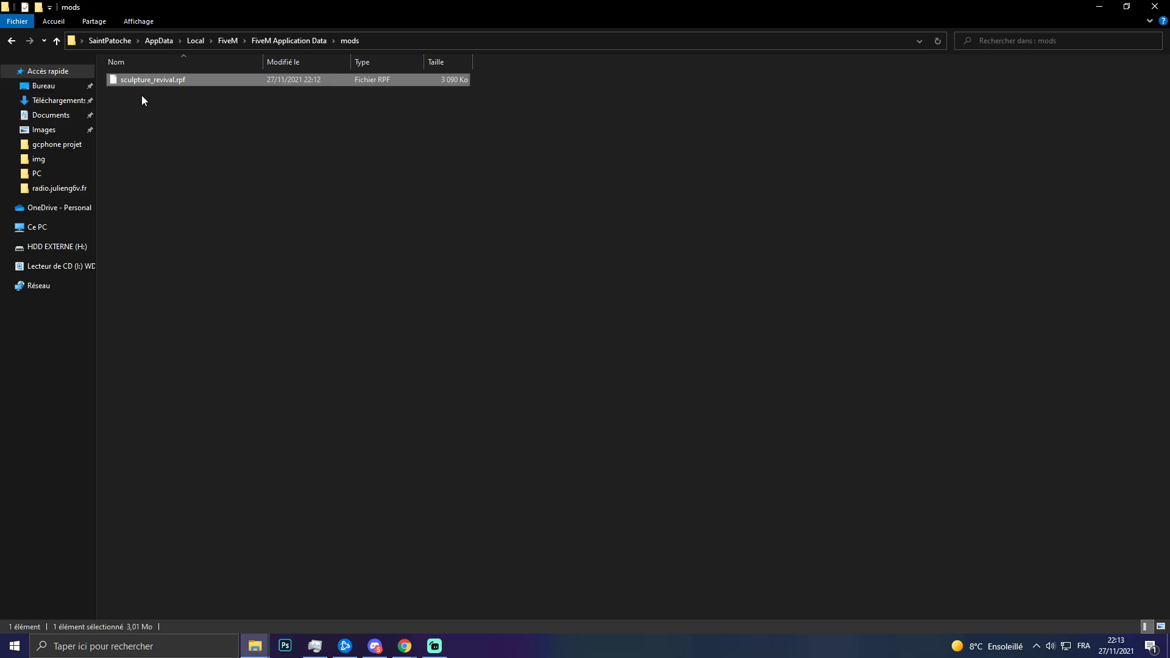
ctrl+scroll(130, 90, up, 3)
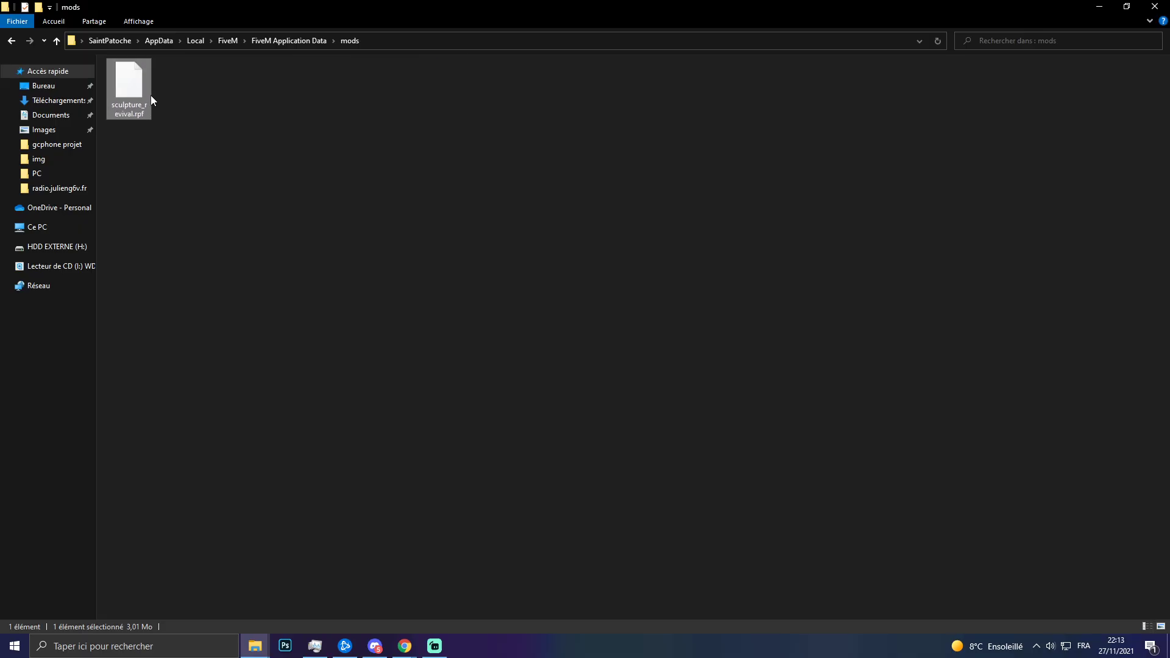
ctrl+scroll(151, 97, up, 2)
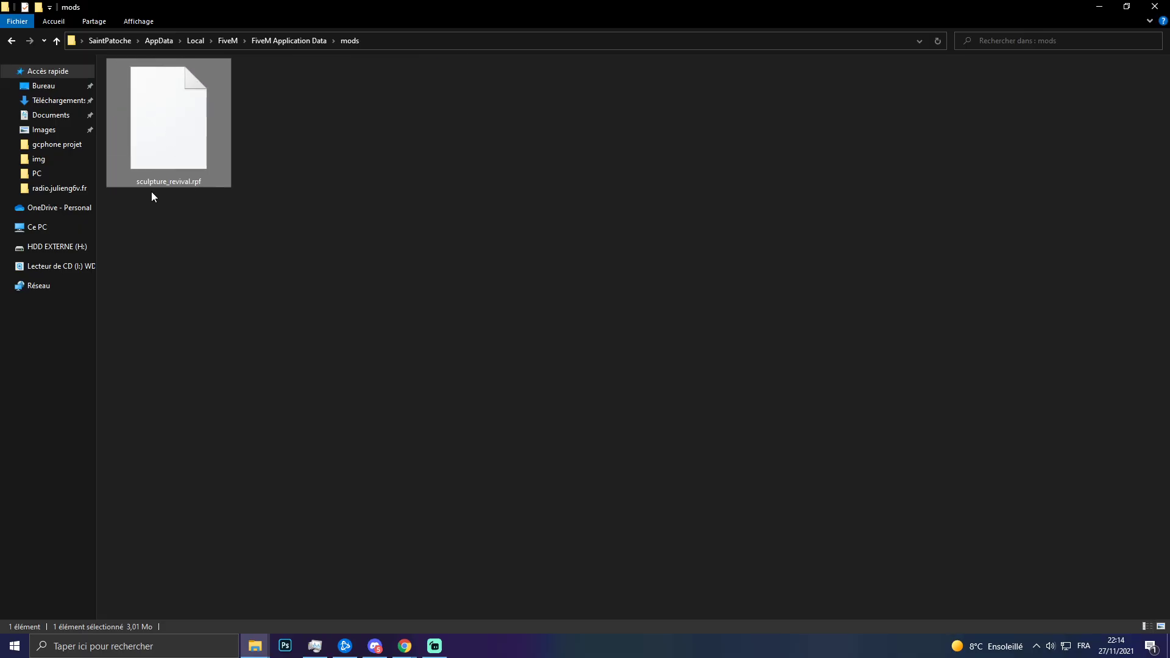